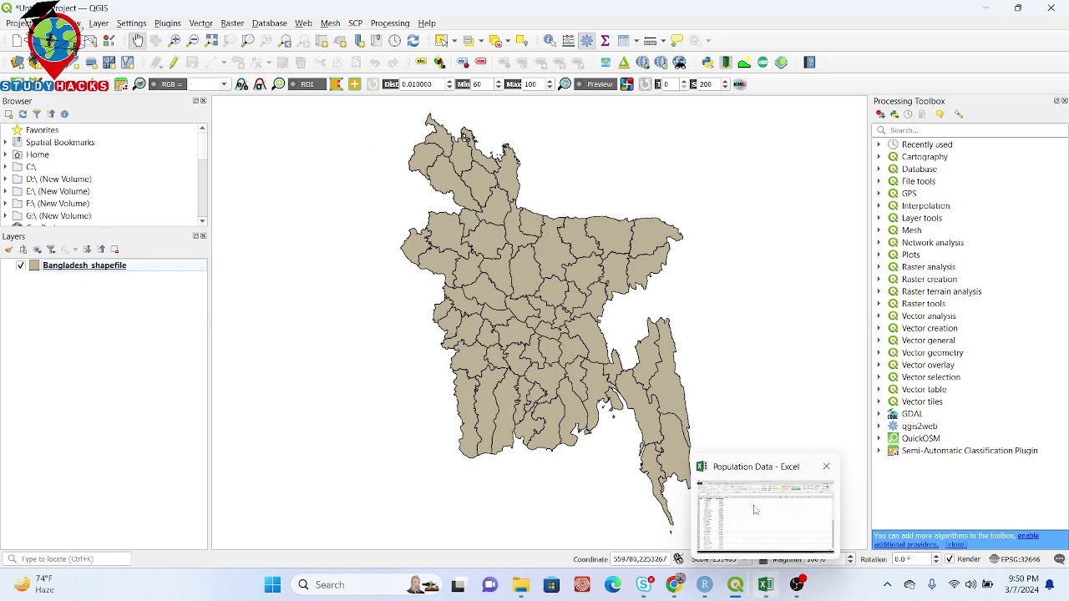
- Switch to the Population Data workbook in Excel
{"action": "left_click", "coordinate": [749, 501]}
- Select the FID, DISTNAME and POPULATION data (A1:C15) to inspect it, then clear the selection
{"action": "left_click", "coordinate": [422, 314]}
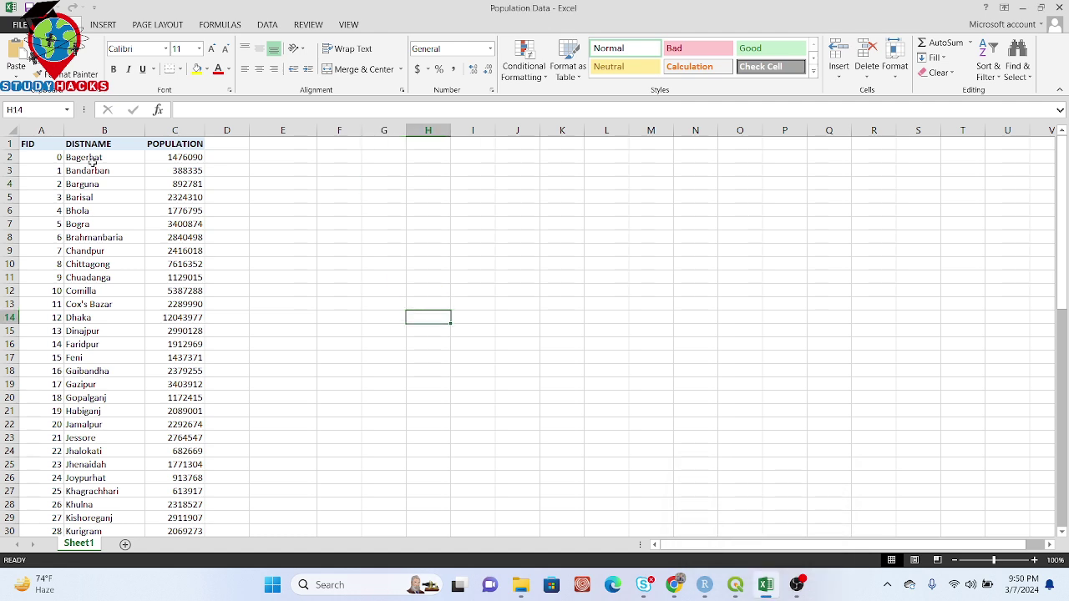
{"action": "left_click_drag", "start_coordinate": [26, 143], "coordinate": [158, 336]}
{"action": "left_click", "coordinate": [373, 238]}
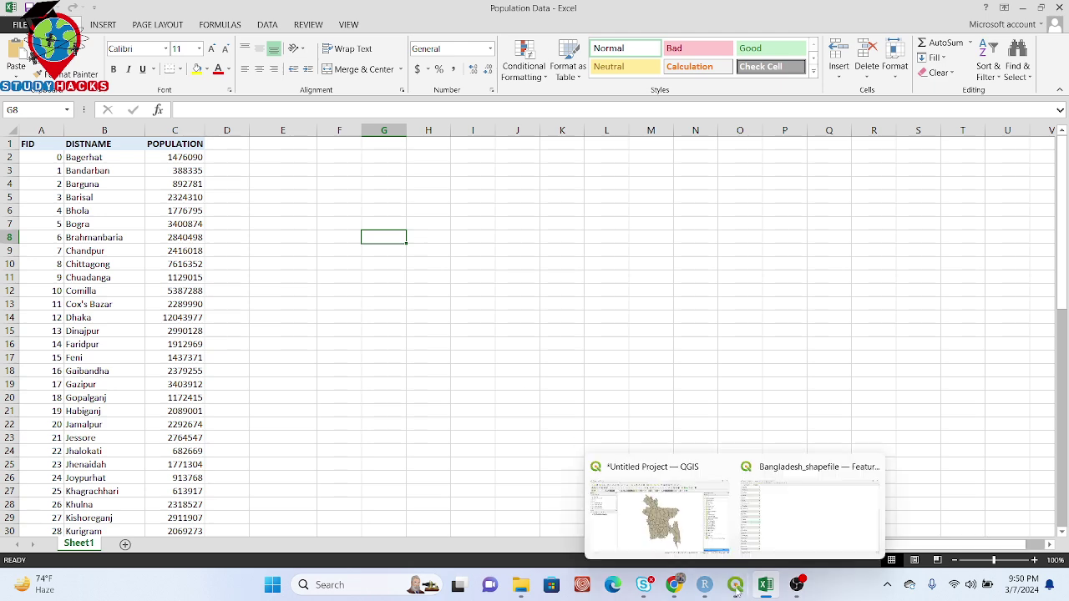
- Return to the QGIS project window and shift the map view slightly
{"action": "mouse_move", "coordinate": [797, 587]}
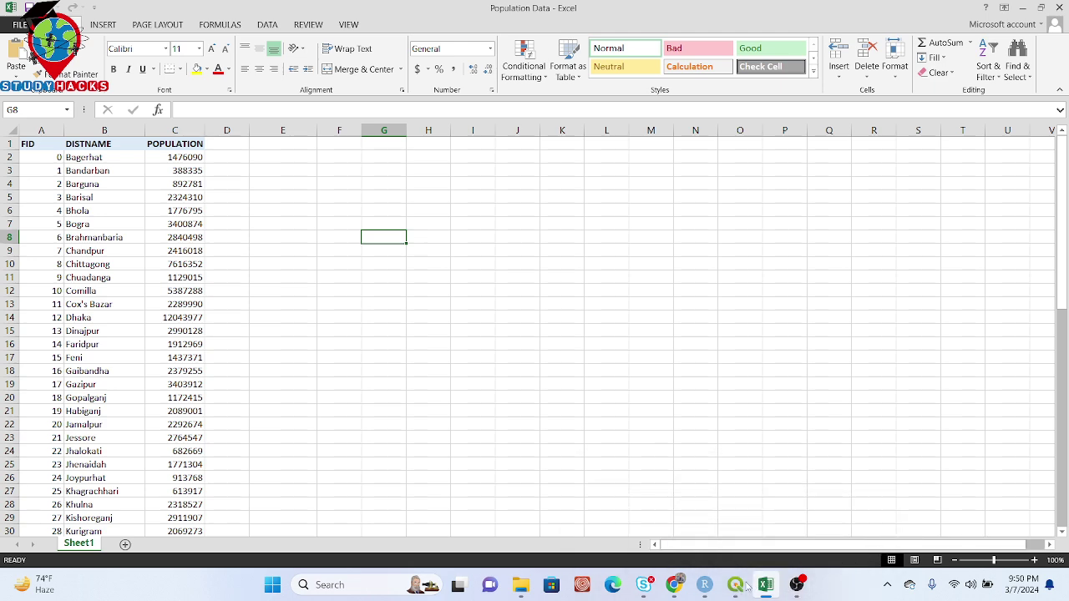
{"action": "mouse_move", "coordinate": [736, 585]}
{"action": "left_click", "coordinate": [665, 513]}
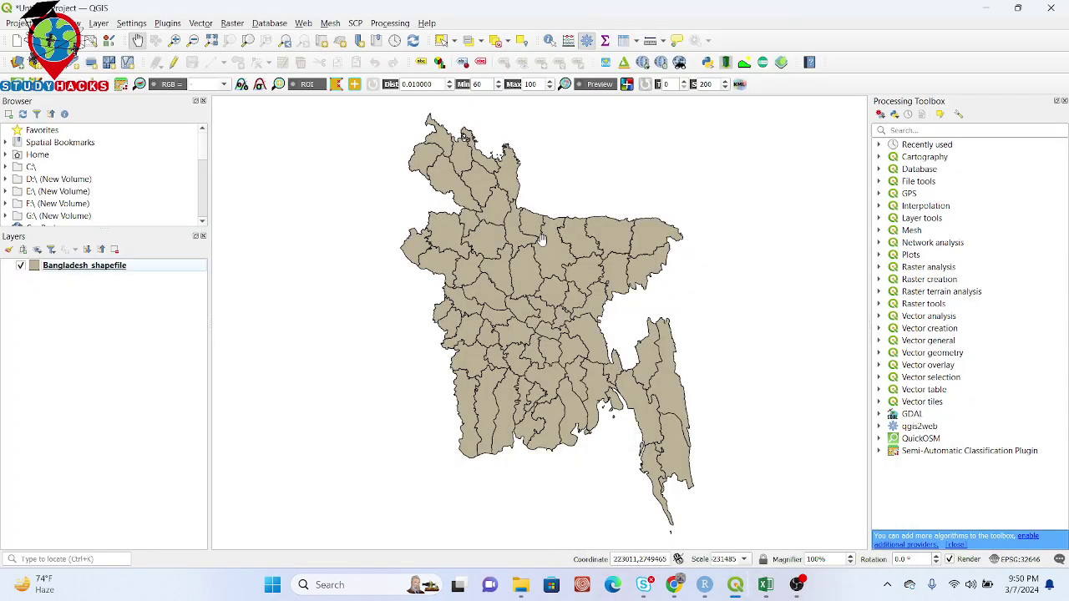
{"action": "left_click_drag", "start_coordinate": [475, 153], "coordinate": [474, 146]}
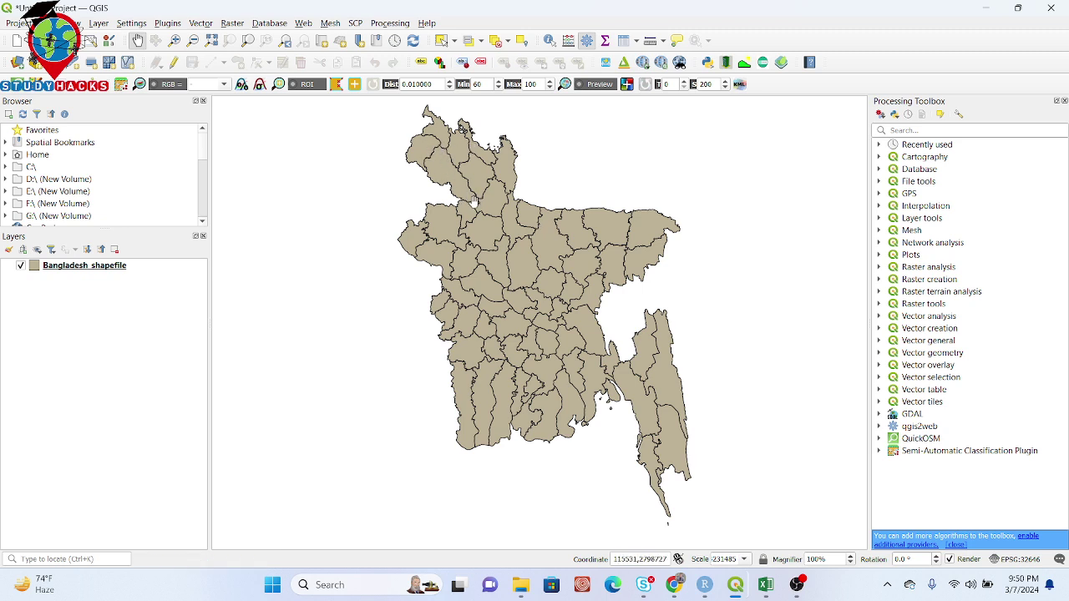
- View the Bangladesh_shapefile attribute table's 64 districts, then bring back the Population Data workbook
{"action": "right_click", "coordinate": [96, 267]}
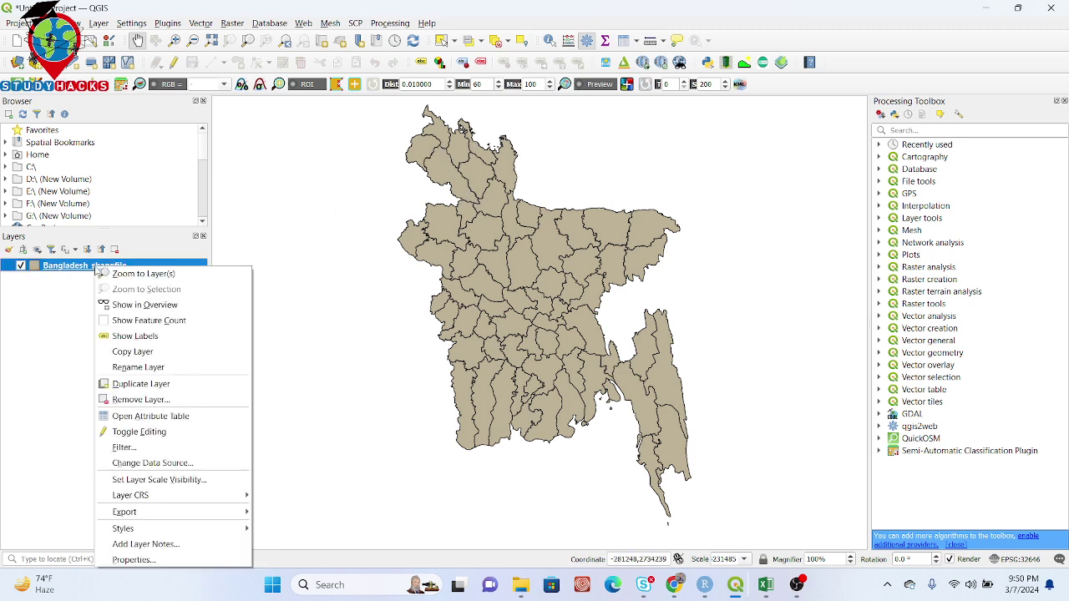
{"action": "left_click", "coordinate": [127, 415]}
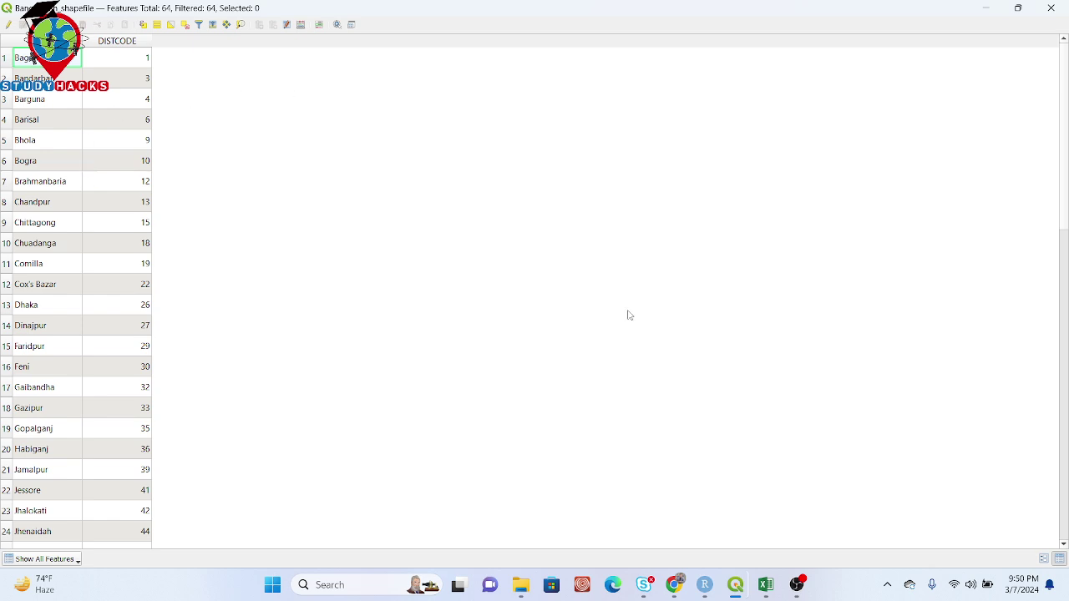
{"action": "mouse_move", "coordinate": [765, 584]}
{"action": "left_click", "coordinate": [740, 538]}
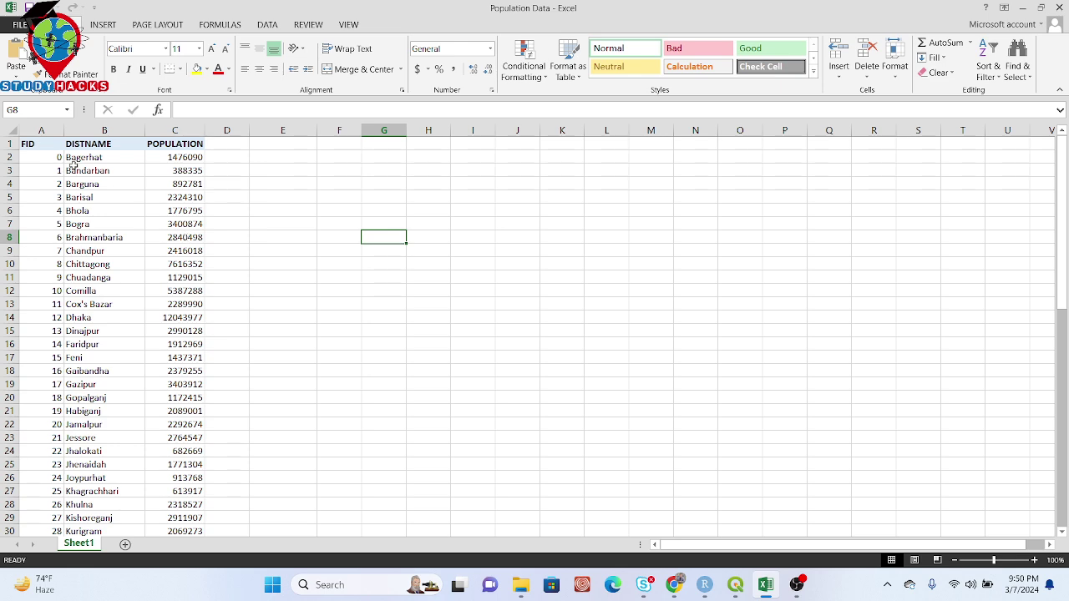
- Save Population Data into Downloads as CSV (Comma delimited), confirming to keep the CSV format
{"action": "left_click", "coordinate": [24, 24]}
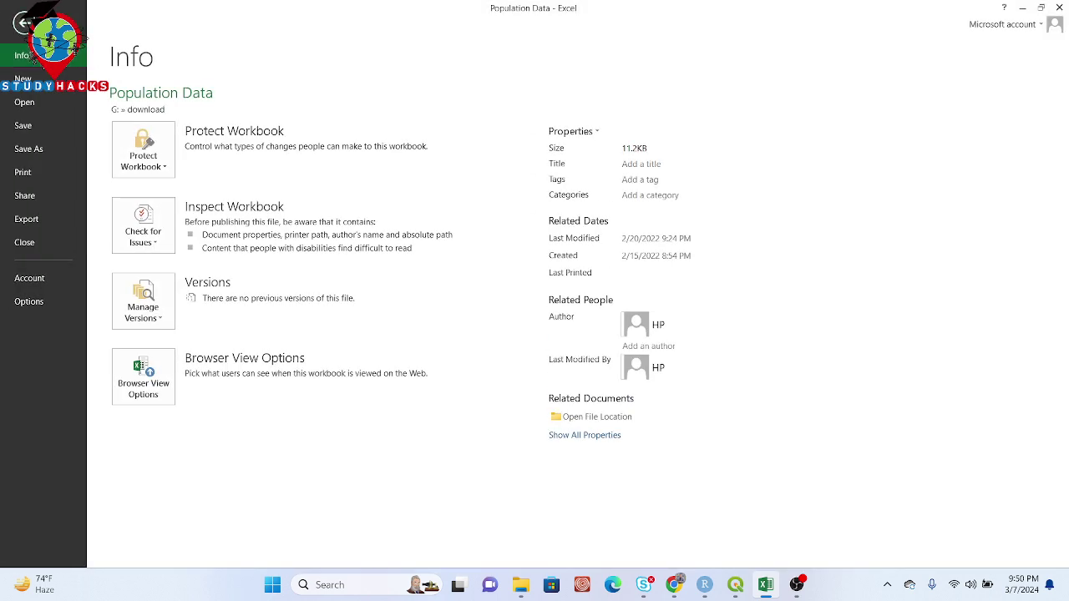
{"action": "left_click", "coordinate": [32, 153]}
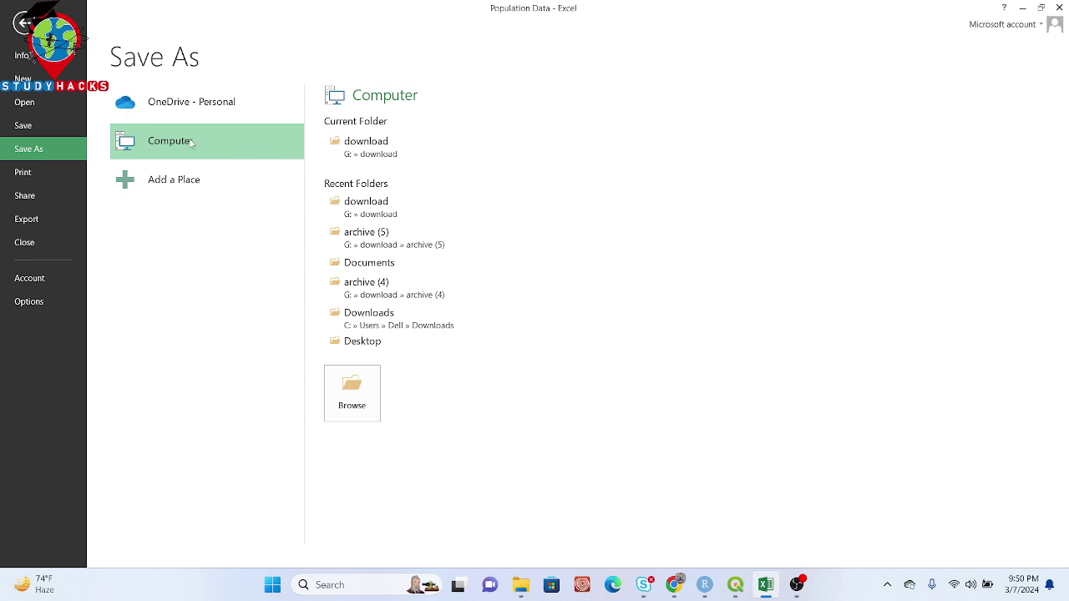
{"action": "left_click", "coordinate": [353, 392]}
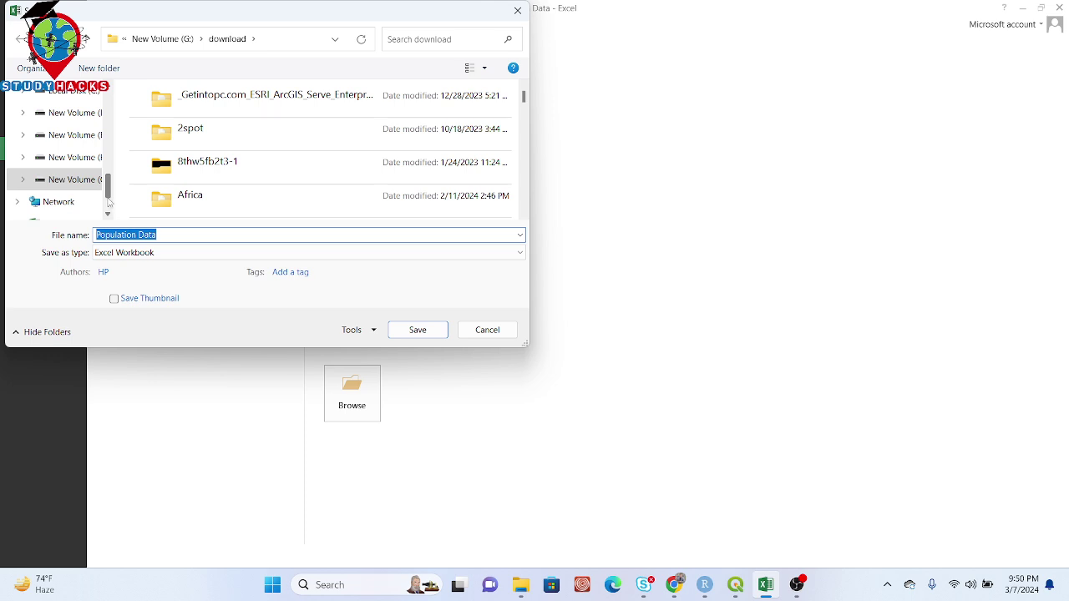
{"action": "scroll", "coordinate": [108, 198], "scroll_direction": "up", "scroll_amount": 5}
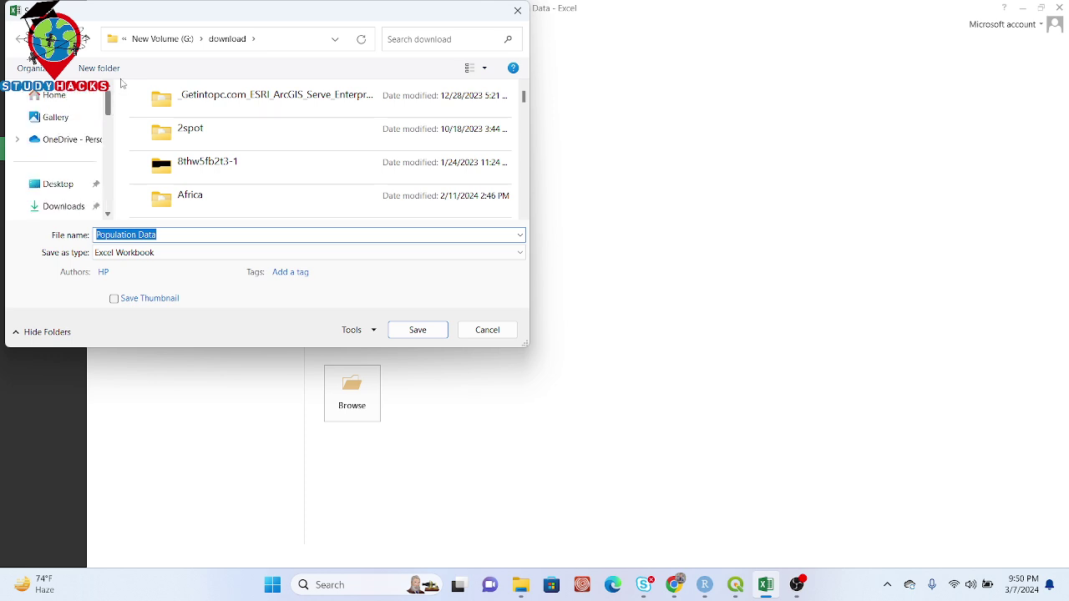
{"action": "left_click", "coordinate": [61, 209]}
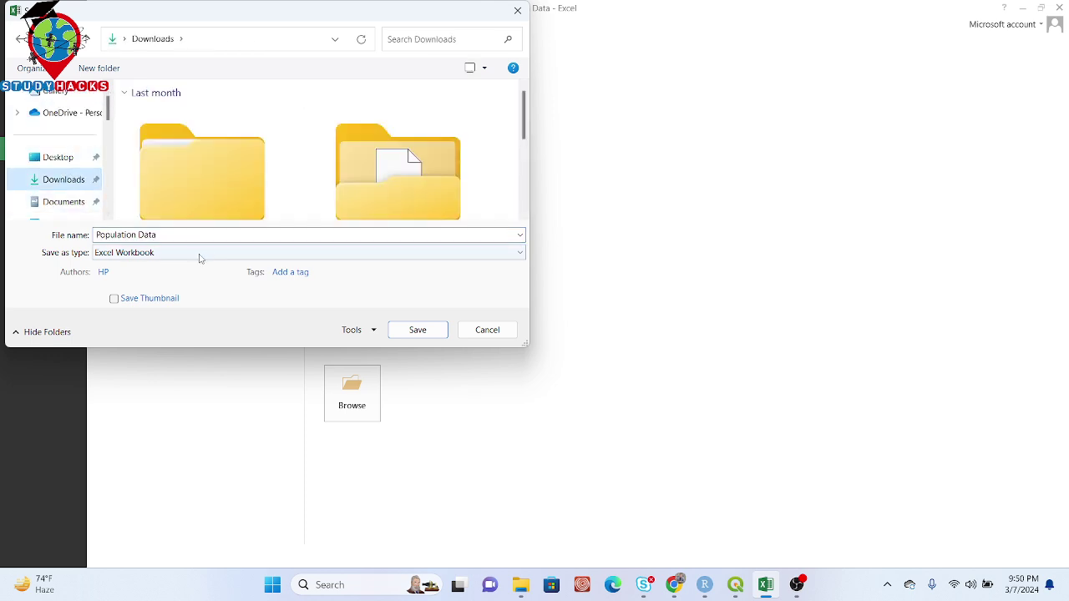
{"action": "left_click", "coordinate": [200, 254]}
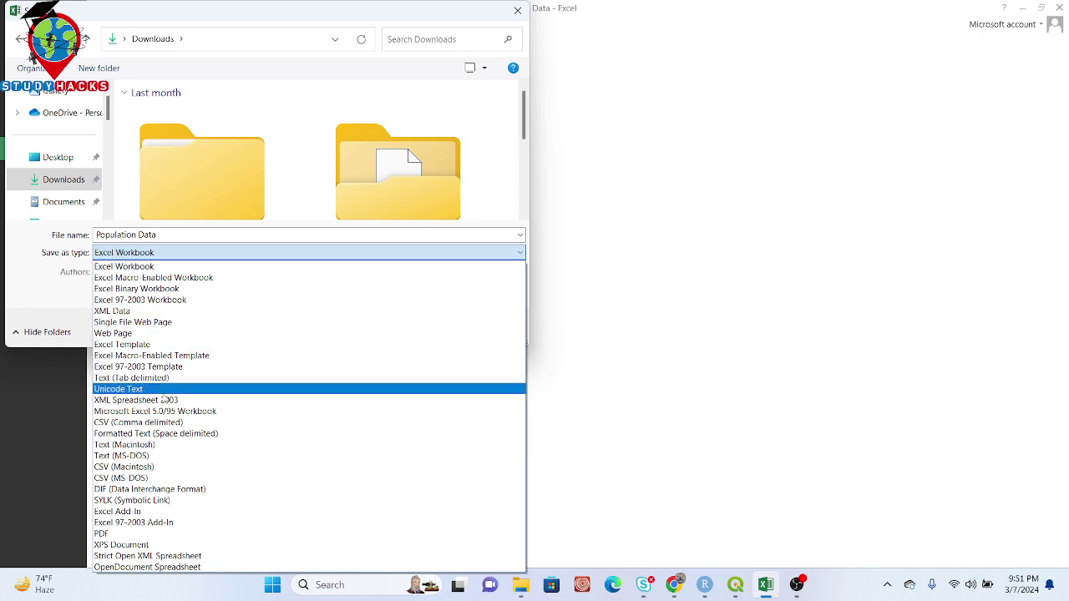
{"action": "left_click", "coordinate": [122, 423]}
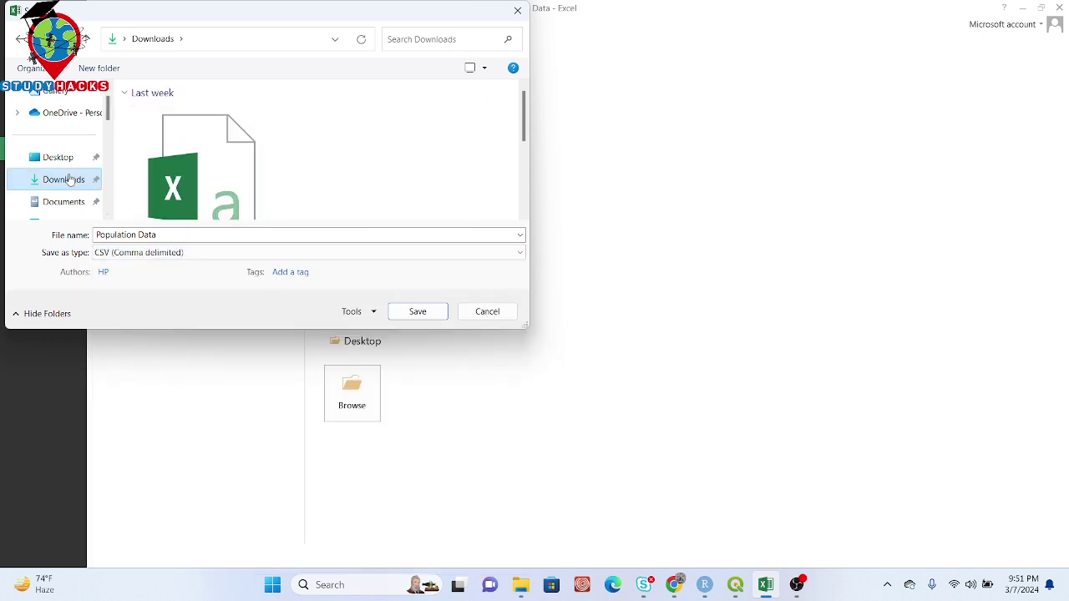
{"action": "left_click", "coordinate": [417, 312]}
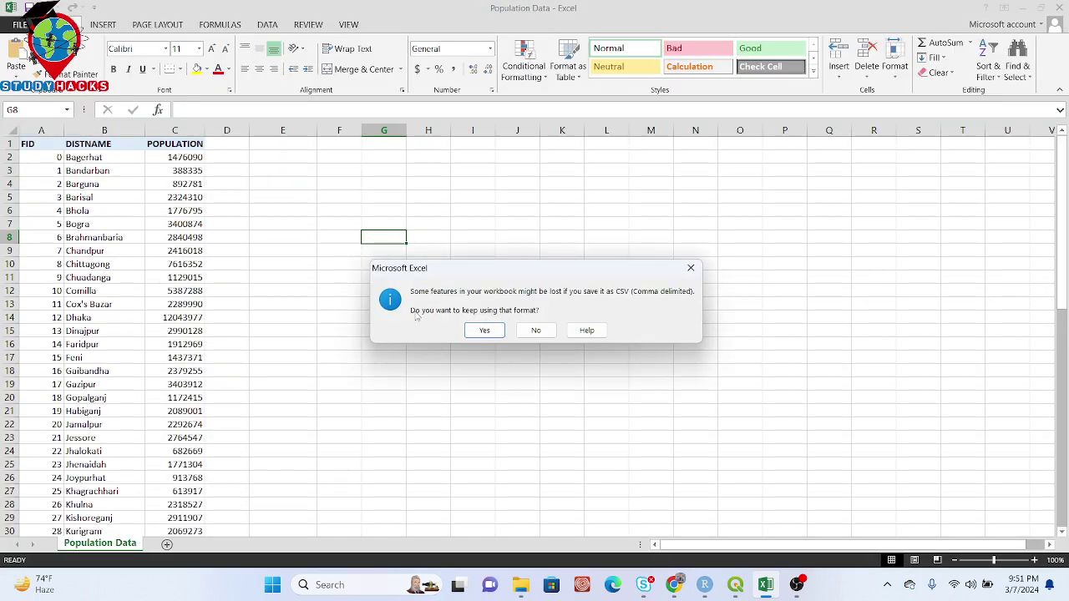
{"action": "left_click", "coordinate": [484, 331]}
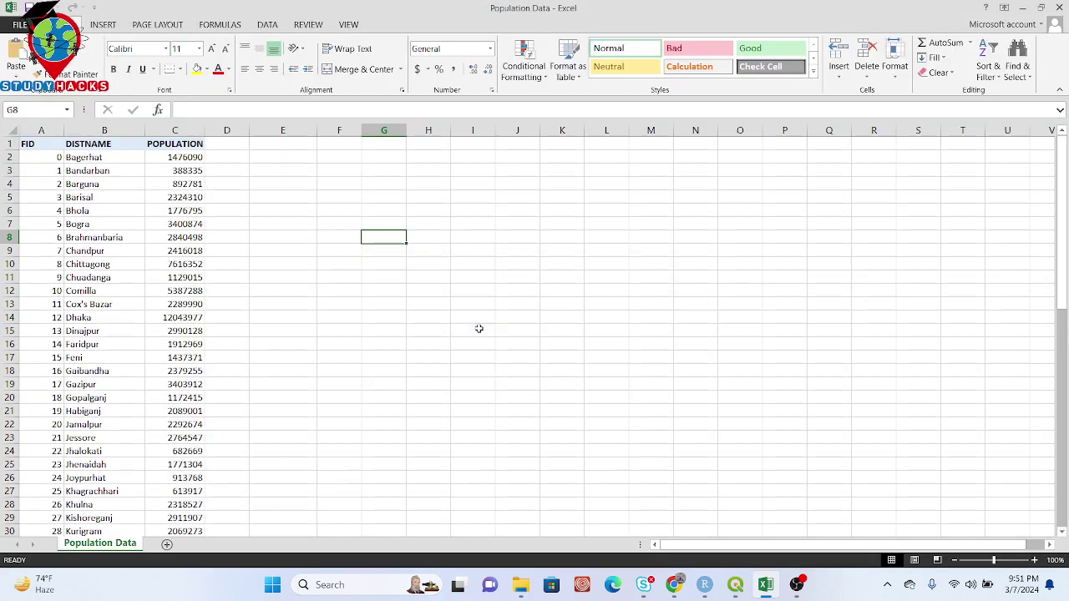
- Back in QGIS, start a Delimited Text layer and browse to the Downloads folder for the file
{"action": "mouse_move", "coordinate": [738, 589]}
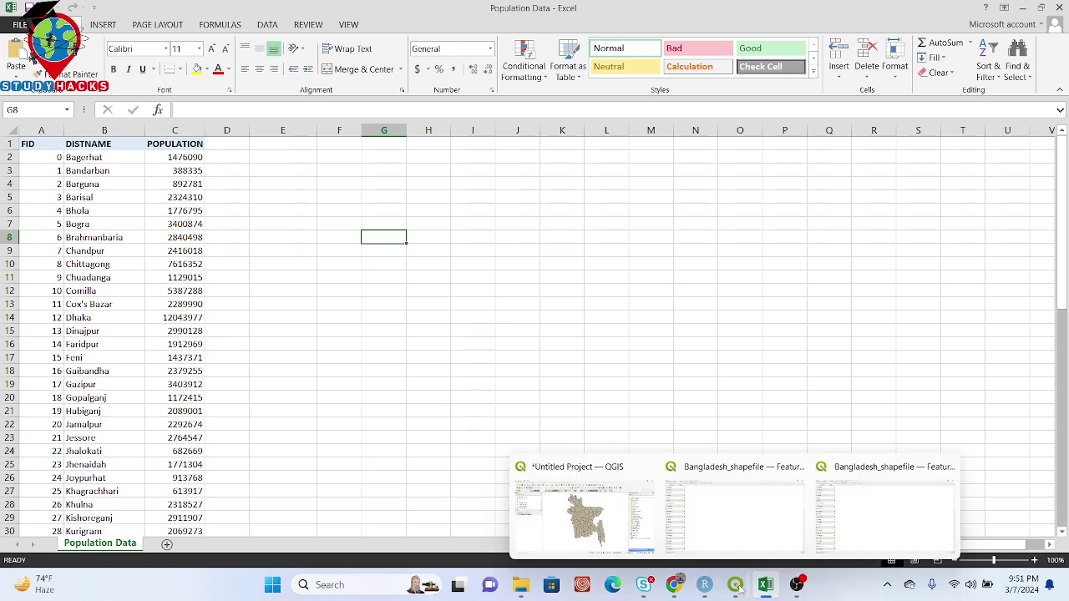
{"action": "left_click", "coordinate": [601, 534]}
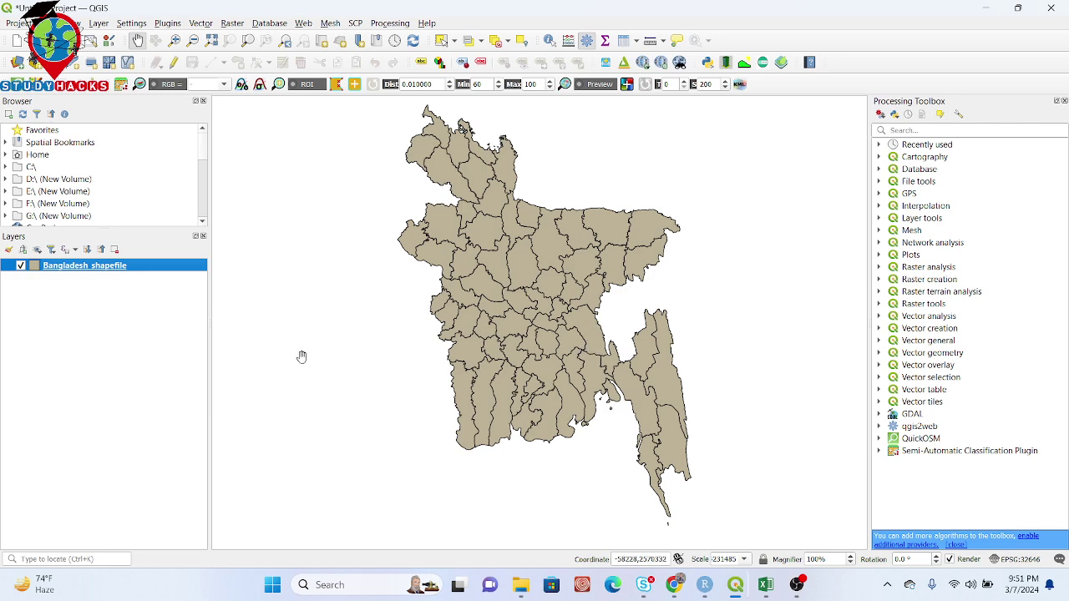
{"action": "left_click", "coordinate": [99, 23]}
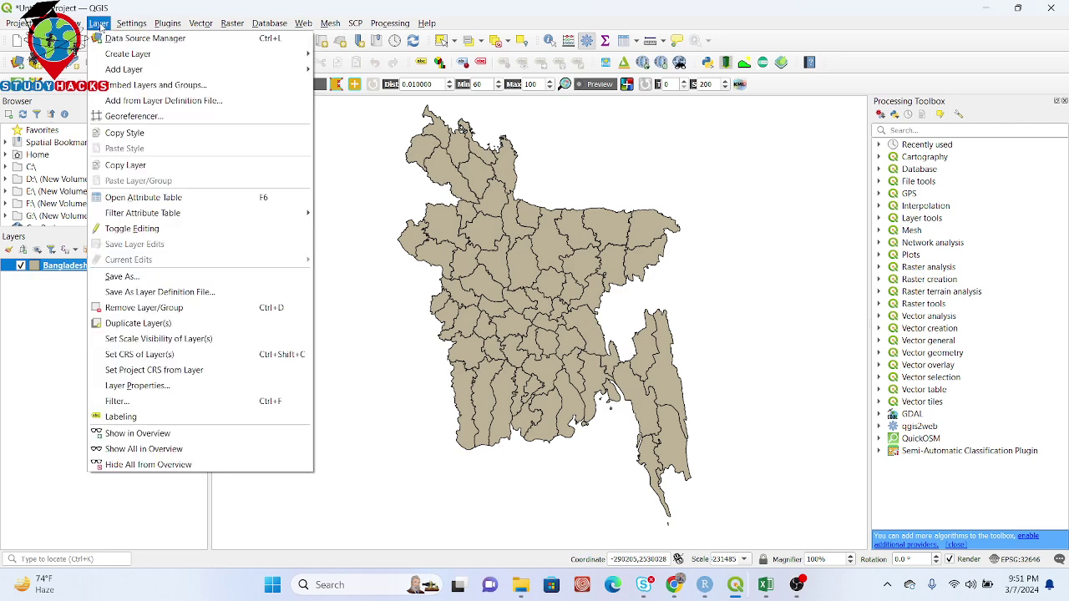
{"action": "mouse_move", "coordinate": [130, 71]}
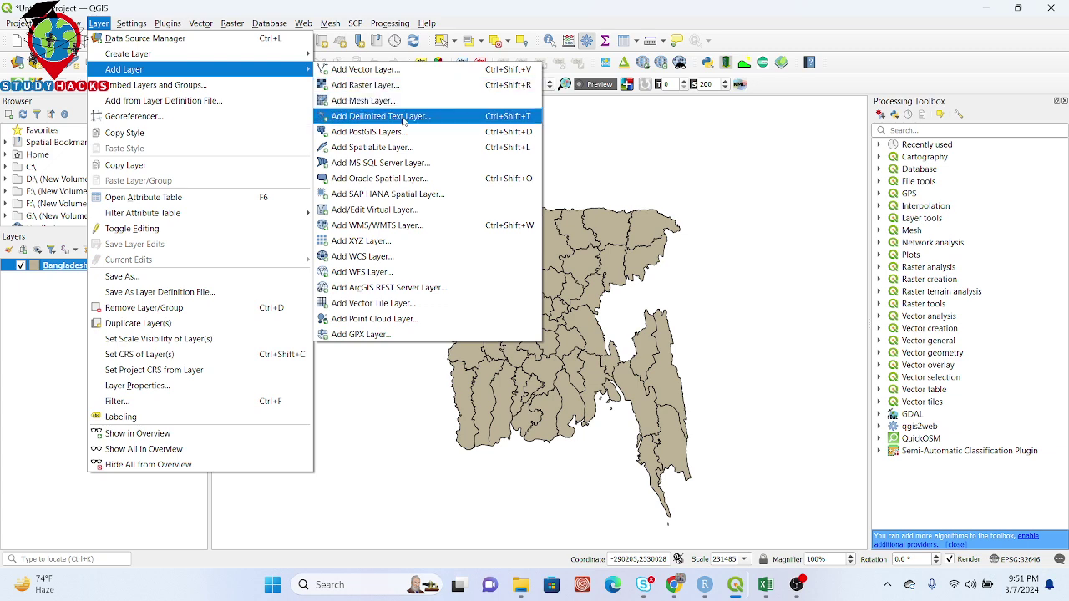
{"action": "left_click", "coordinate": [404, 120]}
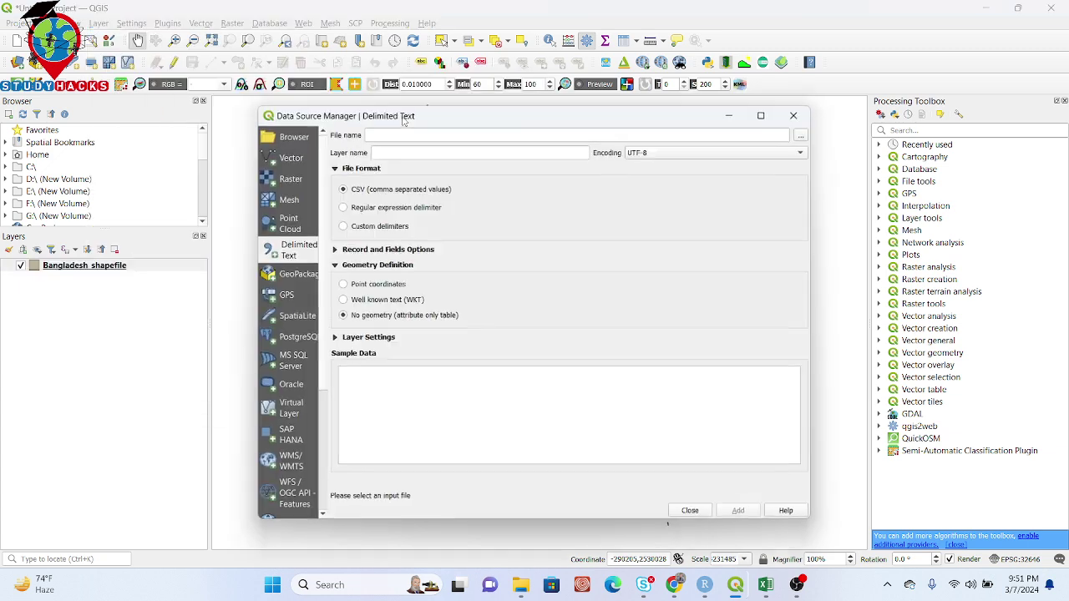
{"action": "left_click", "coordinate": [803, 136]}
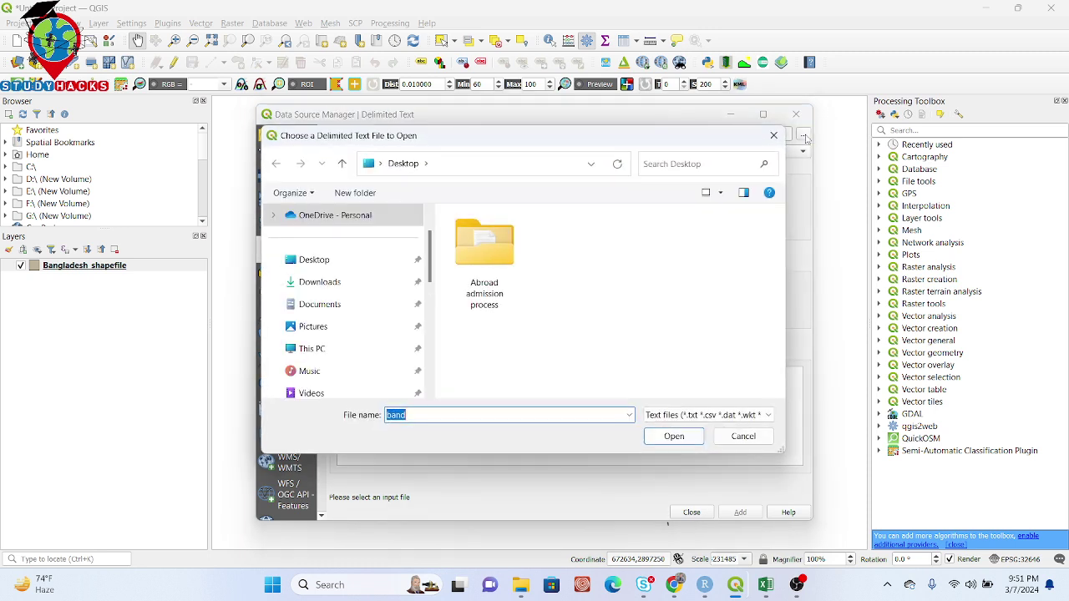
{"action": "left_click", "coordinate": [315, 283]}
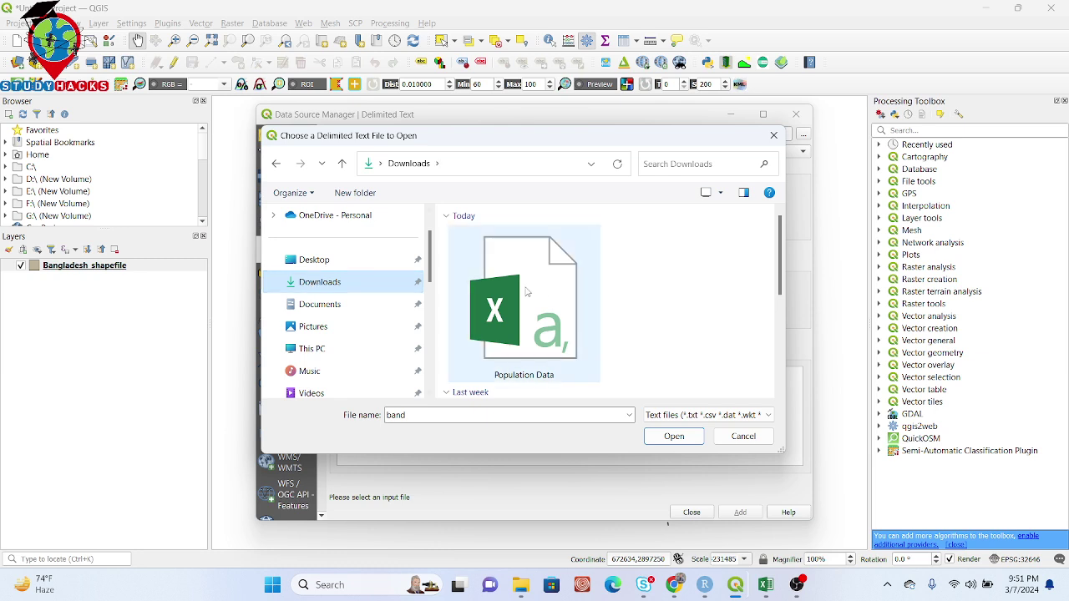
- Pick Population Data.csv and set its geometry to 'No geometry (attribute only table)'
{"action": "double_click", "coordinate": [526, 288]}
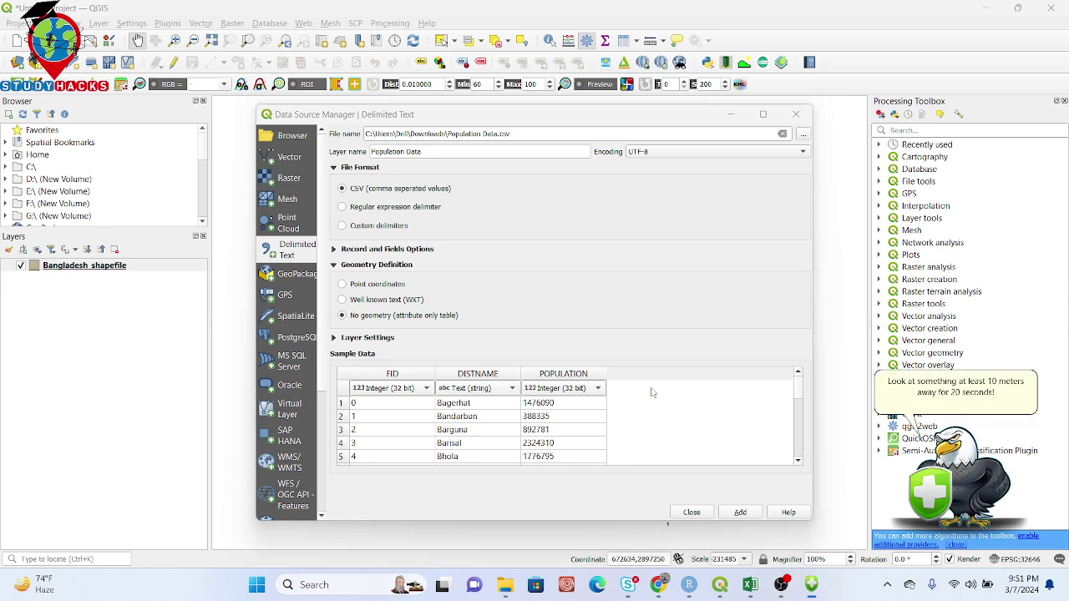
{"action": "left_click", "coordinate": [982, 479]}
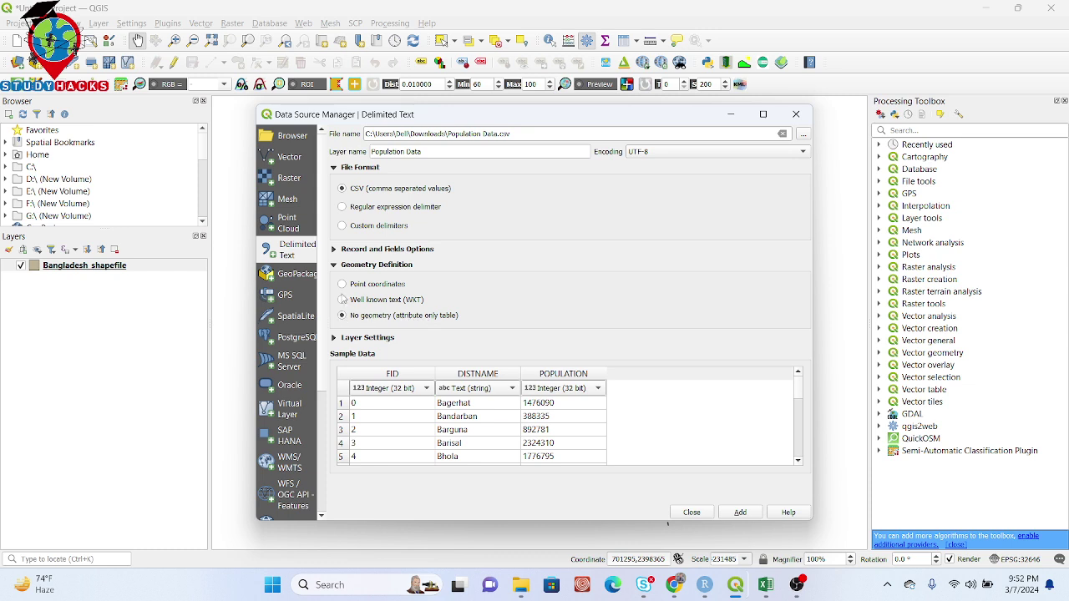
{"action": "left_click", "coordinate": [343, 300]}
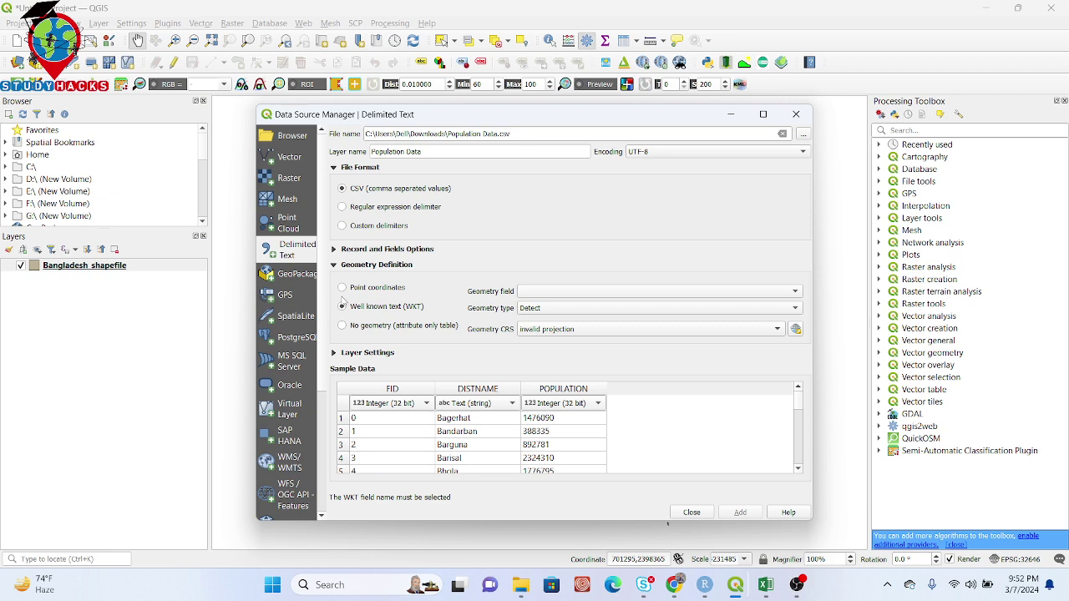
{"action": "left_click", "coordinate": [342, 288]}
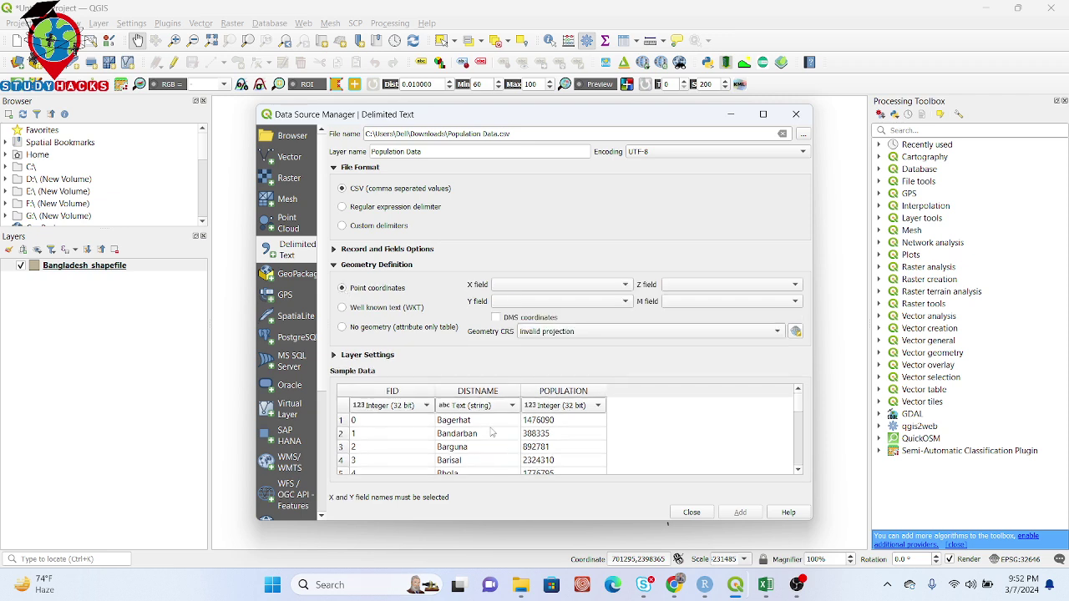
{"action": "left_click", "coordinate": [342, 327]}
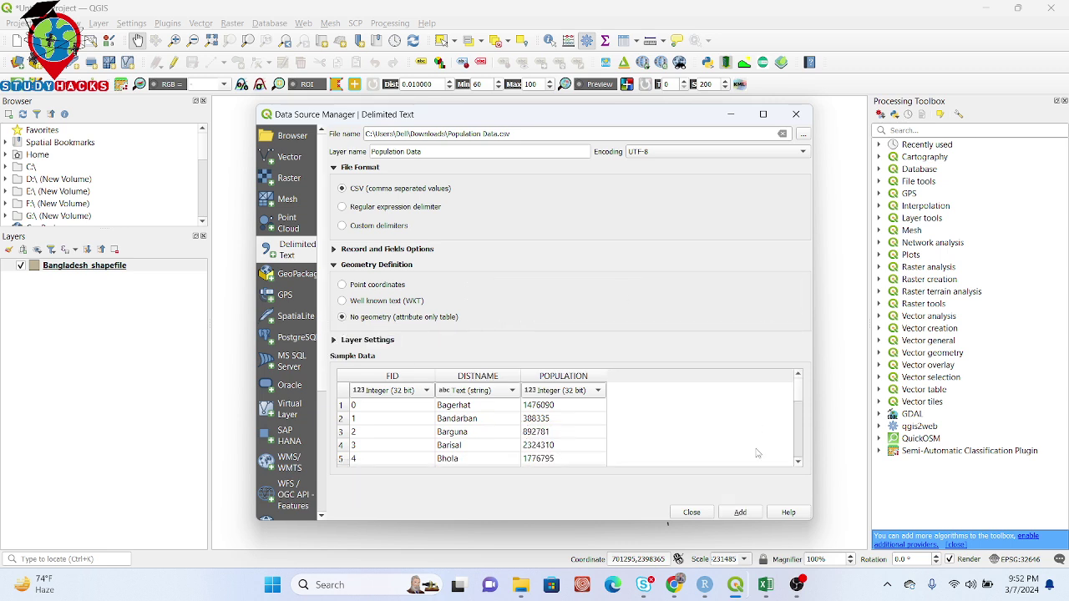
- Add the Population Data table layer, close the Data Source Manager, and right-click Bangladesh_shapefile
{"action": "left_click", "coordinate": [740, 513]}
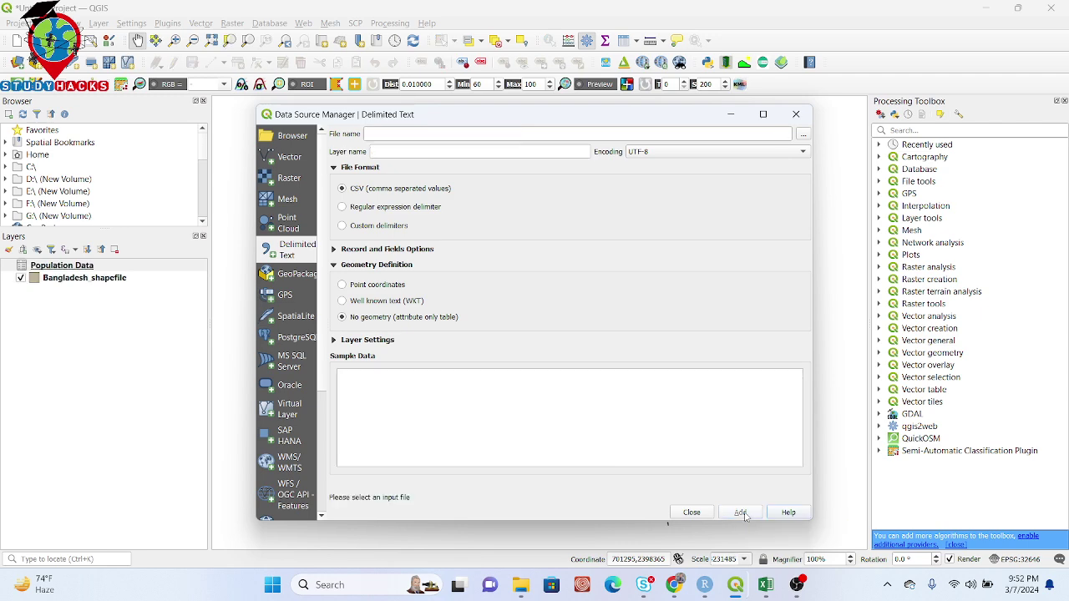
{"action": "left_click", "coordinate": [796, 114]}
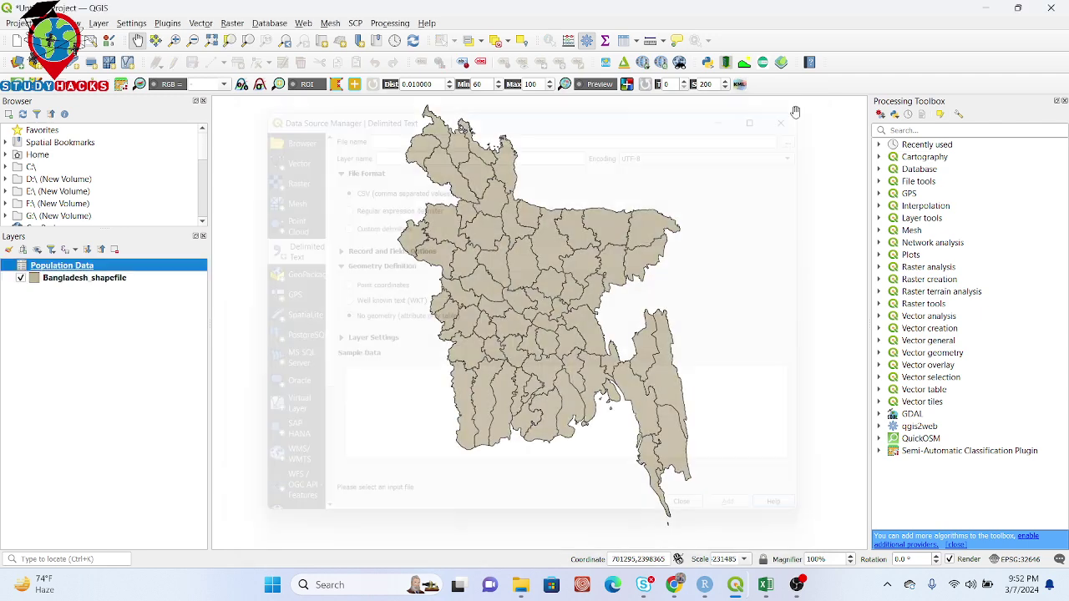
{"action": "left_click", "coordinate": [77, 279]}
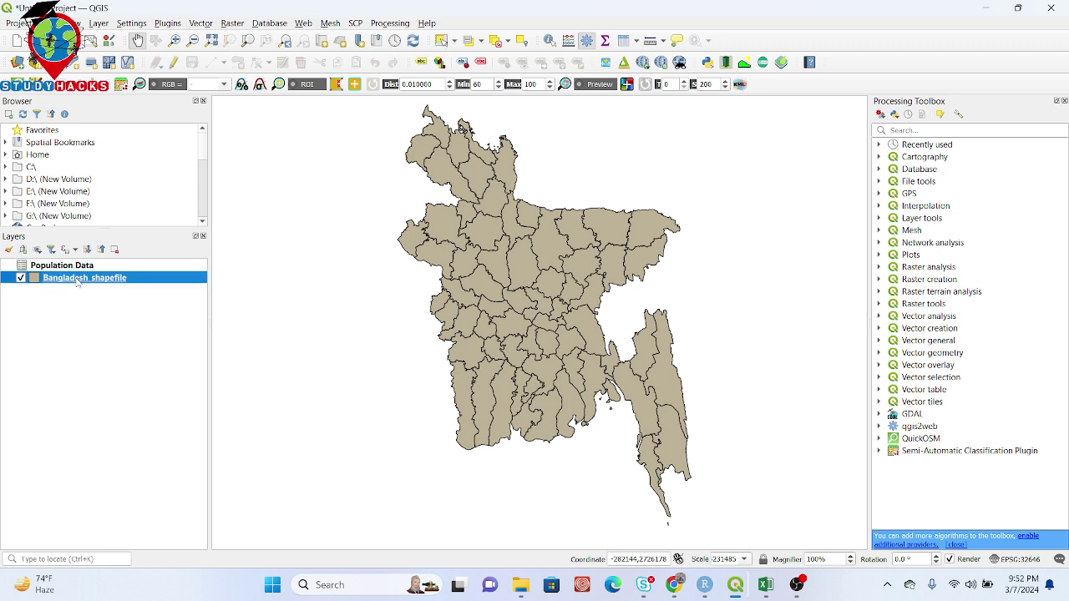
{"action": "right_click", "coordinate": [78, 282]}
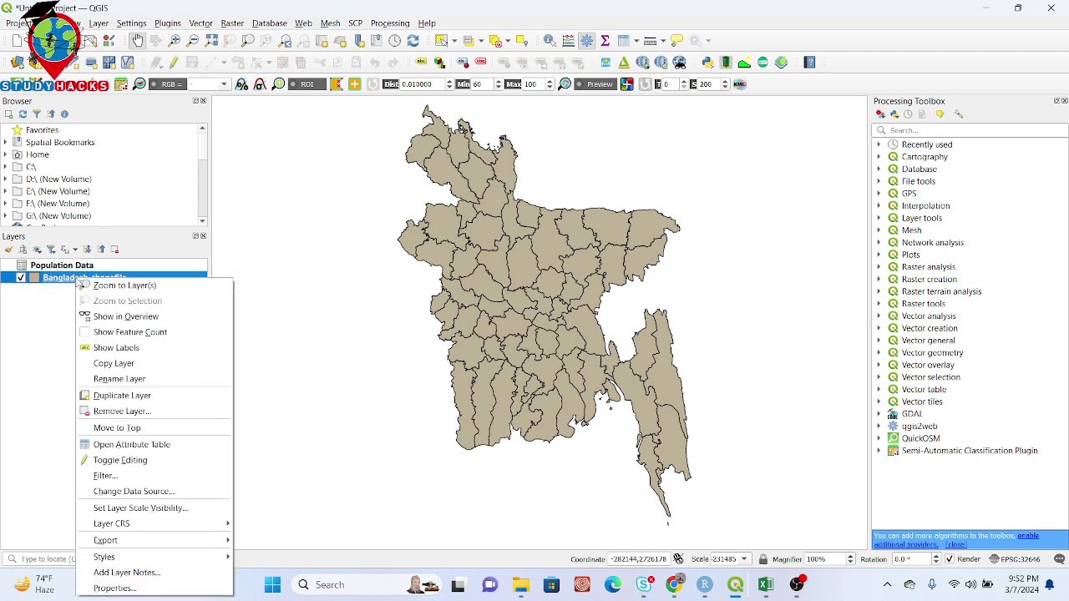
- Open Bangladesh_shapefile's Layer Properties on the Joins page
{"action": "left_click", "coordinate": [116, 588]}
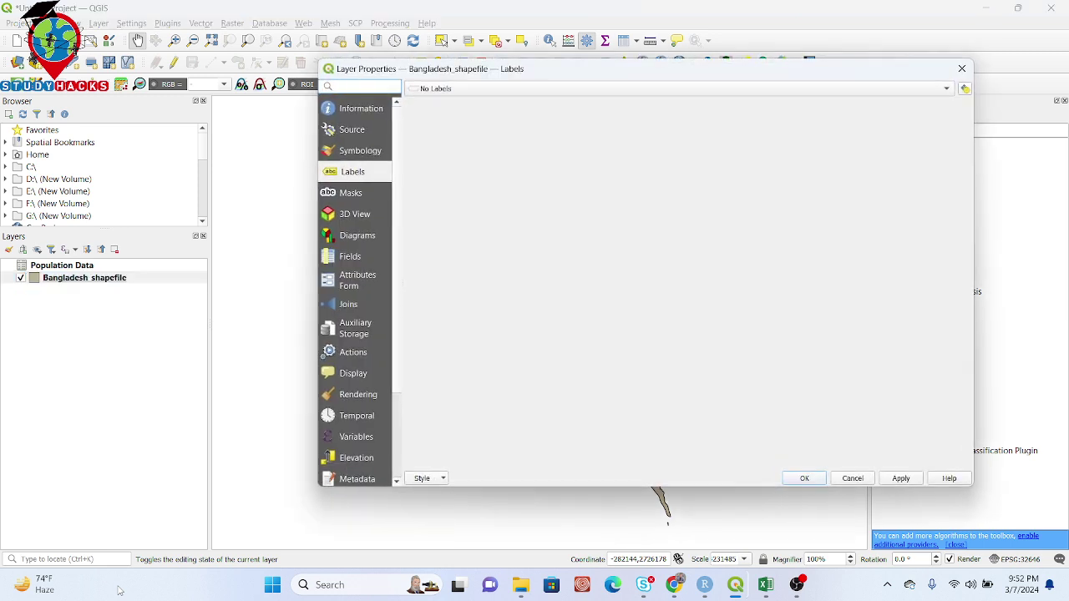
{"action": "left_click", "coordinate": [347, 306]}
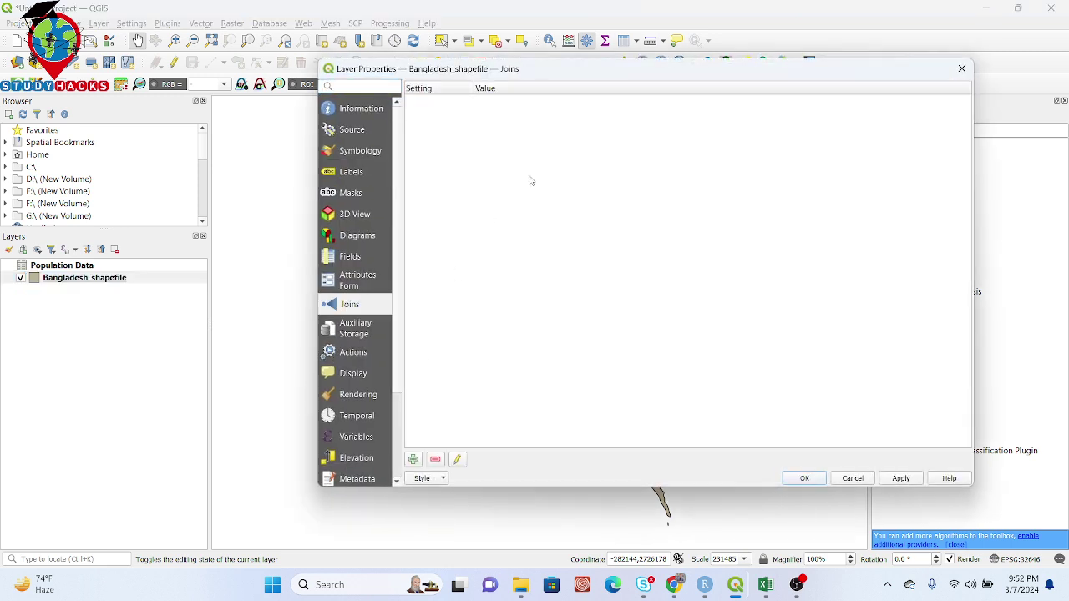
- Add a Population Data join on FID to target DISTNAME, bringing DISTNAME and POPULATION, and apply
{"action": "left_click", "coordinate": [413, 460]}
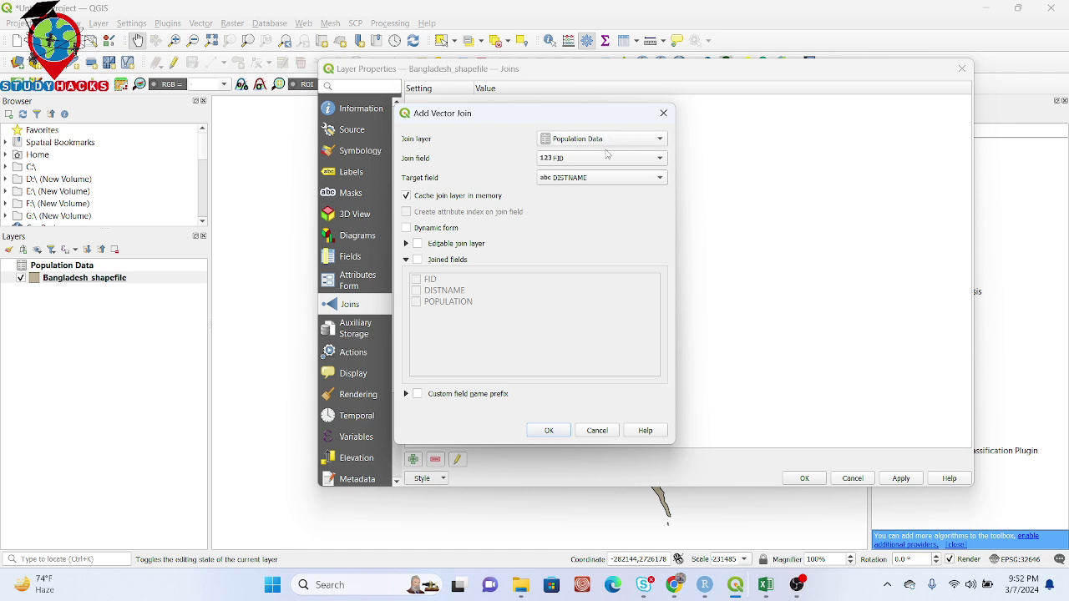
{"action": "left_click", "coordinate": [599, 159]}
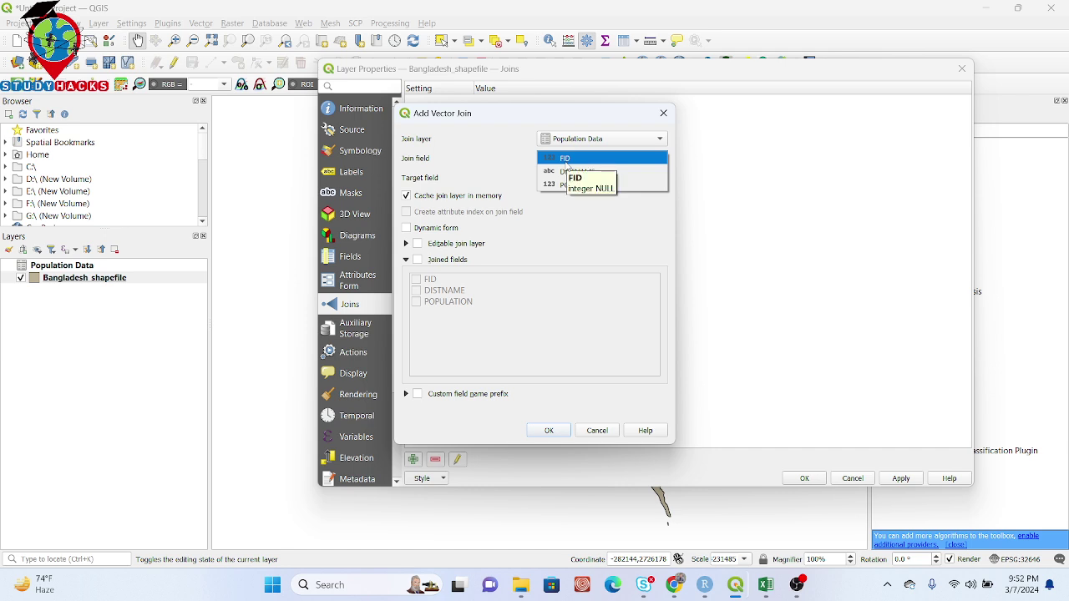
{"action": "left_click", "coordinate": [566, 160]}
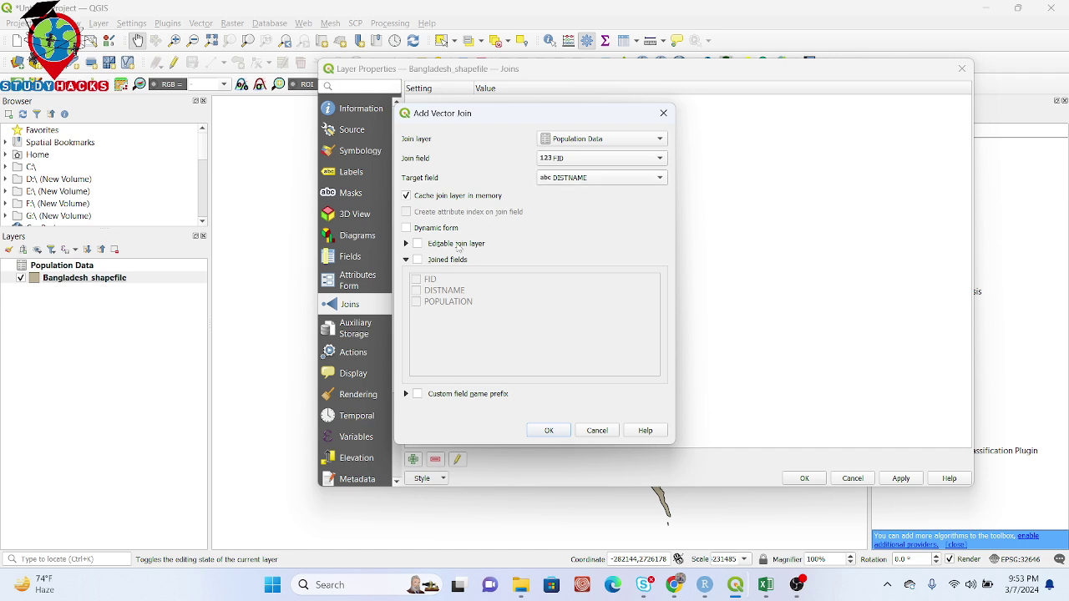
{"action": "left_click", "coordinate": [418, 259]}
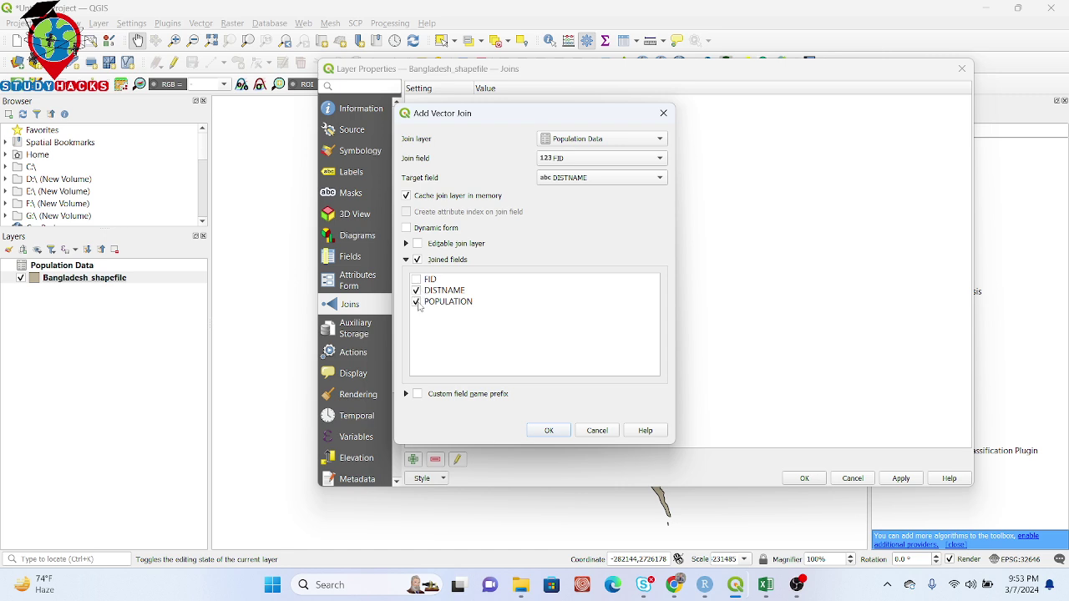
{"action": "left_click", "coordinate": [549, 431]}
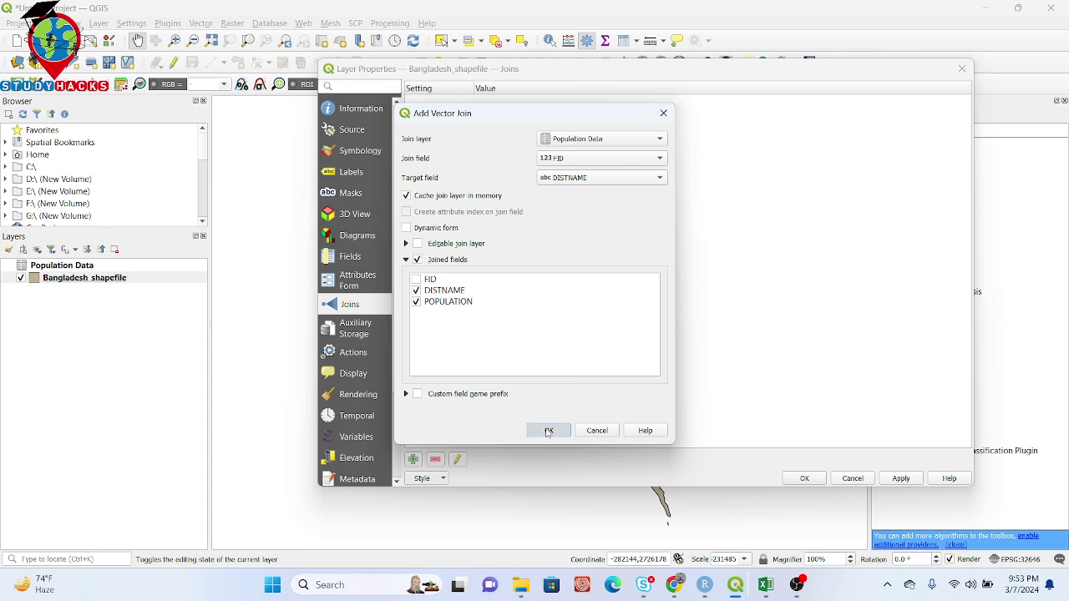
{"action": "left_click", "coordinate": [895, 478]}
- Close Layer Properties and open the Bangladesh_shapefile attribute table
{"action": "left_click", "coordinate": [804, 478]}
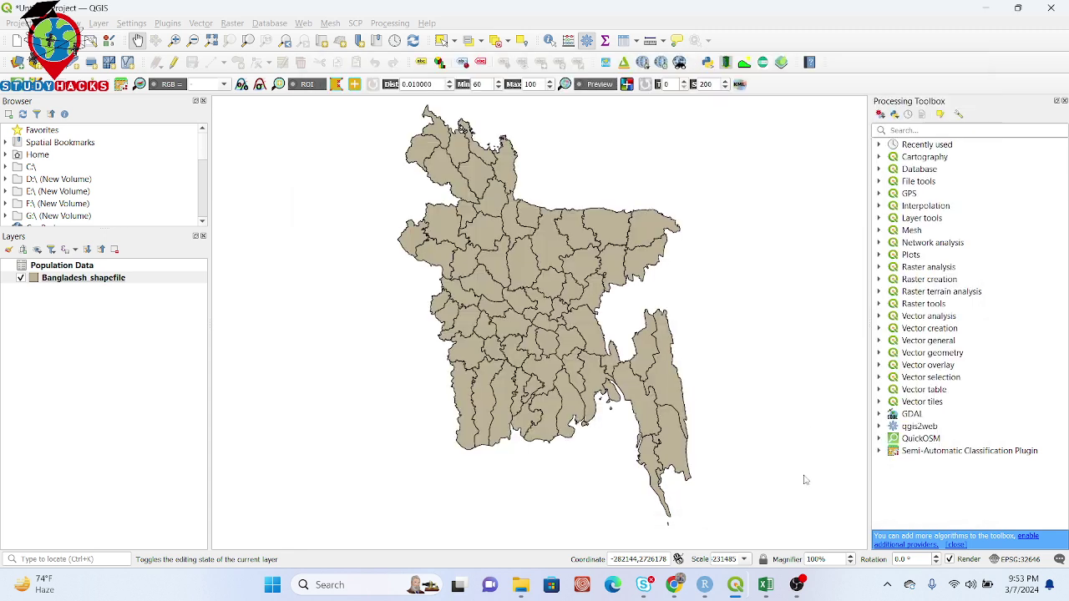
{"action": "right_click", "coordinate": [104, 285]}
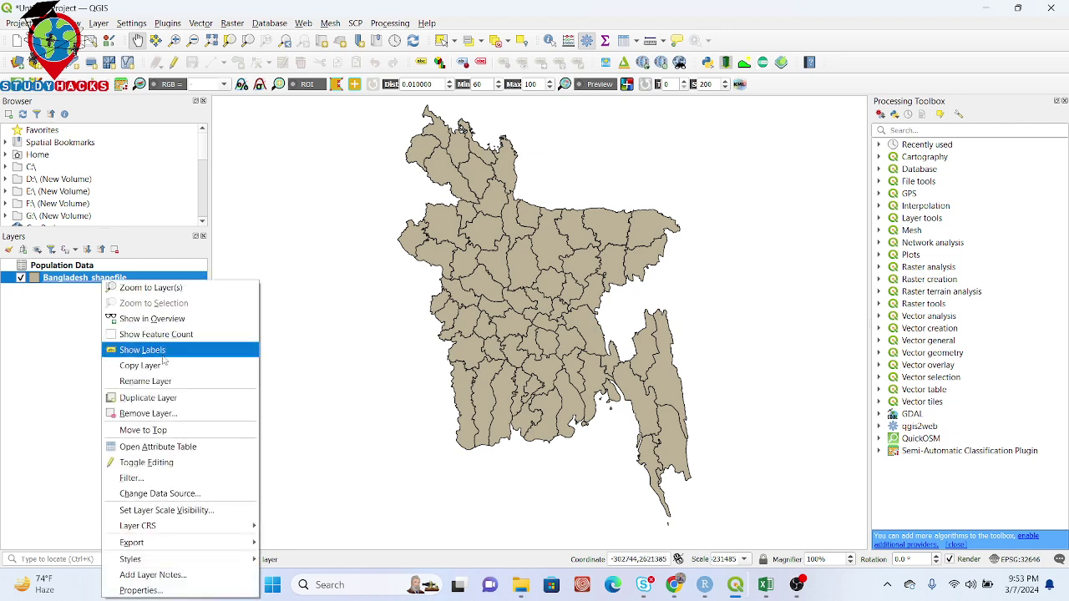
{"action": "left_click", "coordinate": [158, 448]}
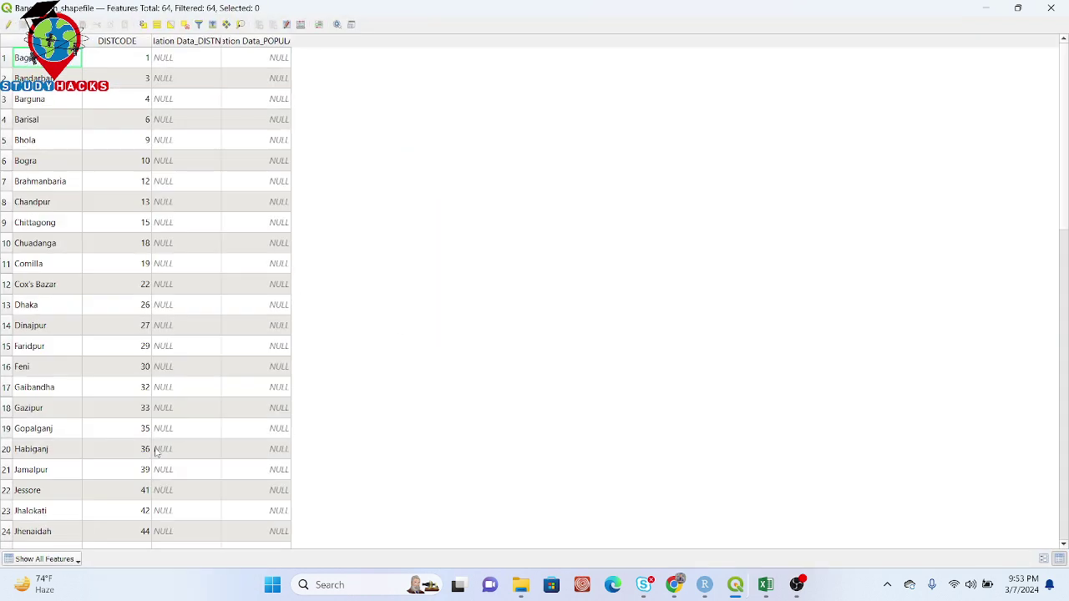
- Auto-fit the all-NULL Population Data_DISTNAME and Population Data_POPULATION columns, then close the table
{"action": "double_click", "coordinate": [222, 41]}
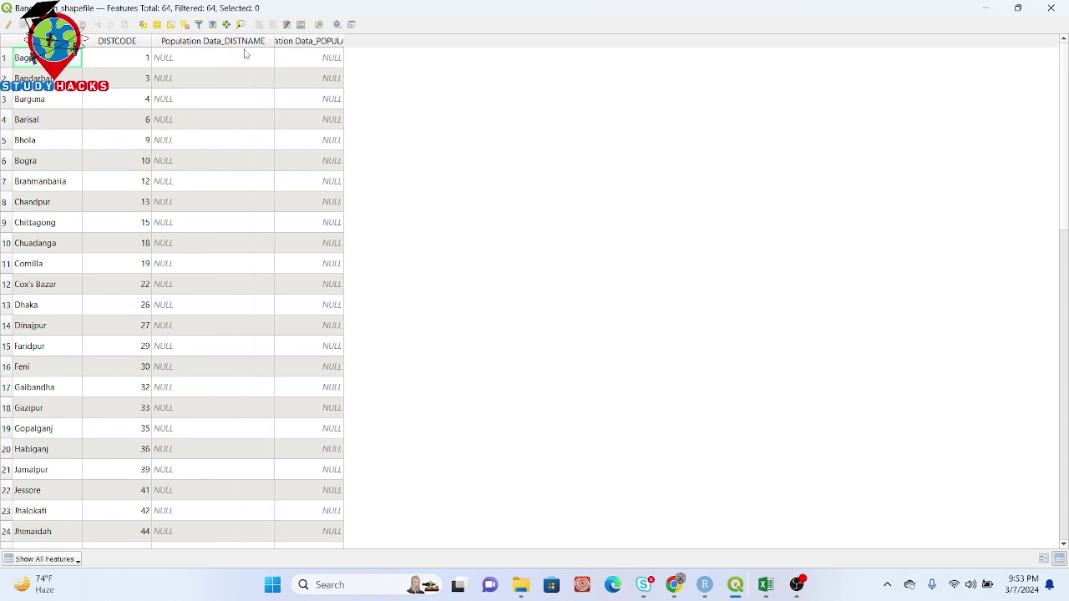
{"action": "double_click", "coordinate": [343, 41]}
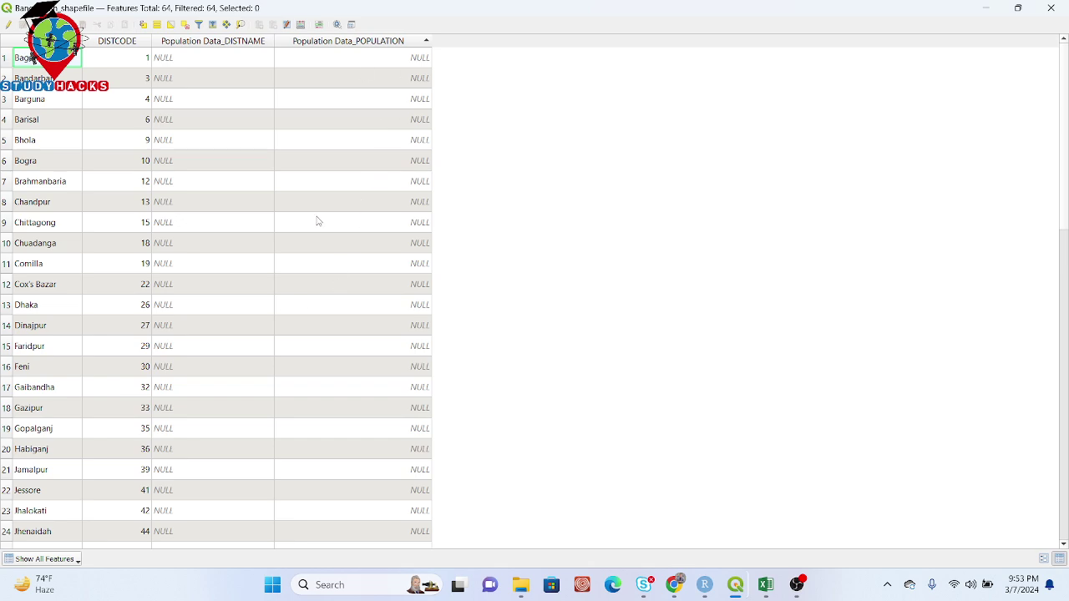
{"action": "left_click", "coordinate": [1049, 6]}
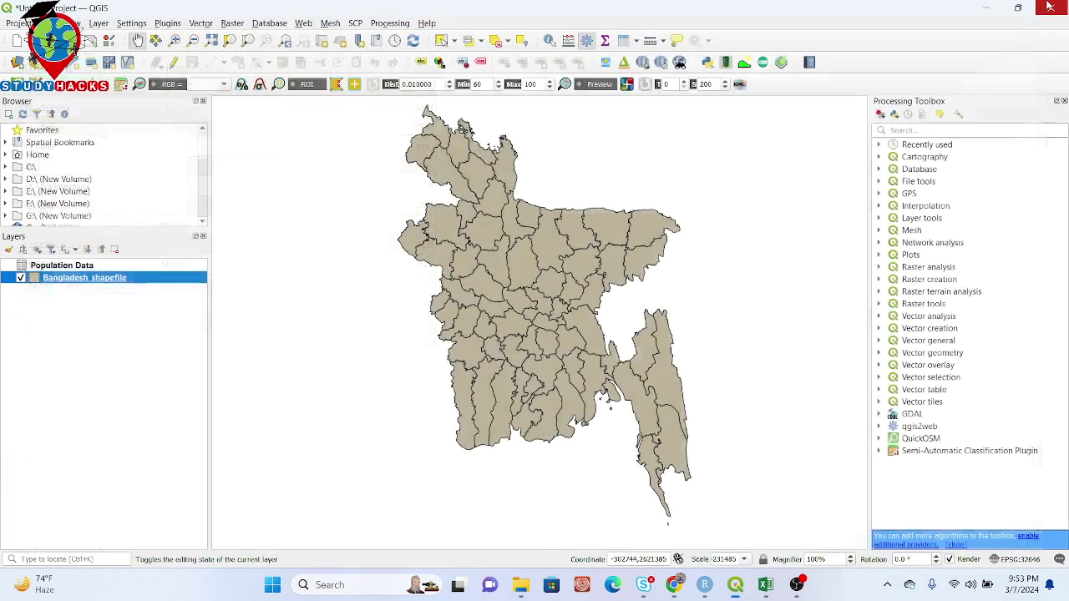
- Remove the old FID-based Population Data join from Bangladesh_shapefile's layer properties
{"action": "right_click", "coordinate": [89, 280]}
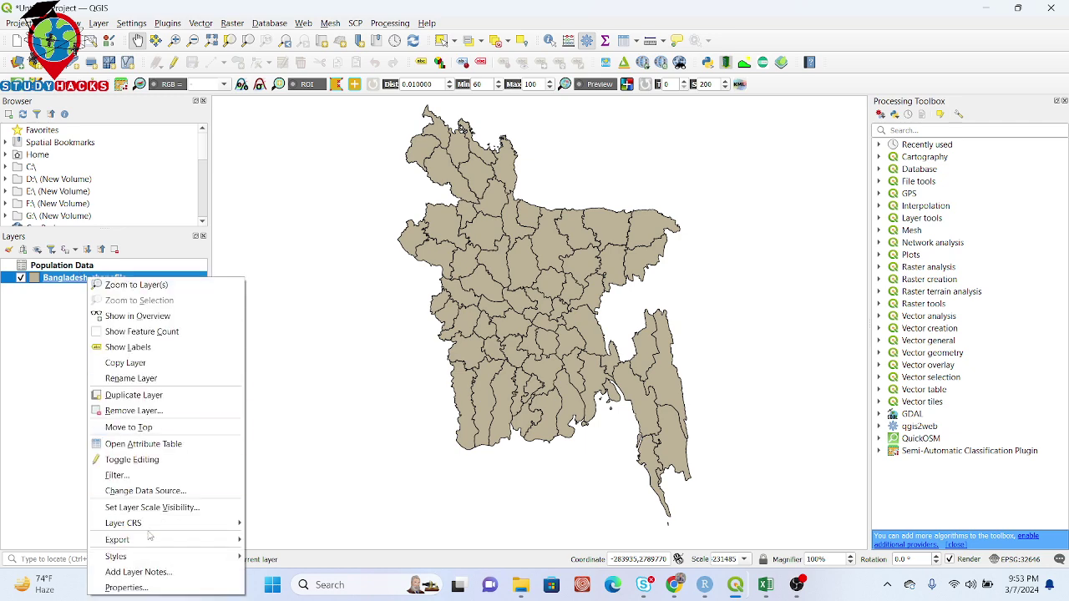
{"action": "left_click", "coordinate": [147, 588]}
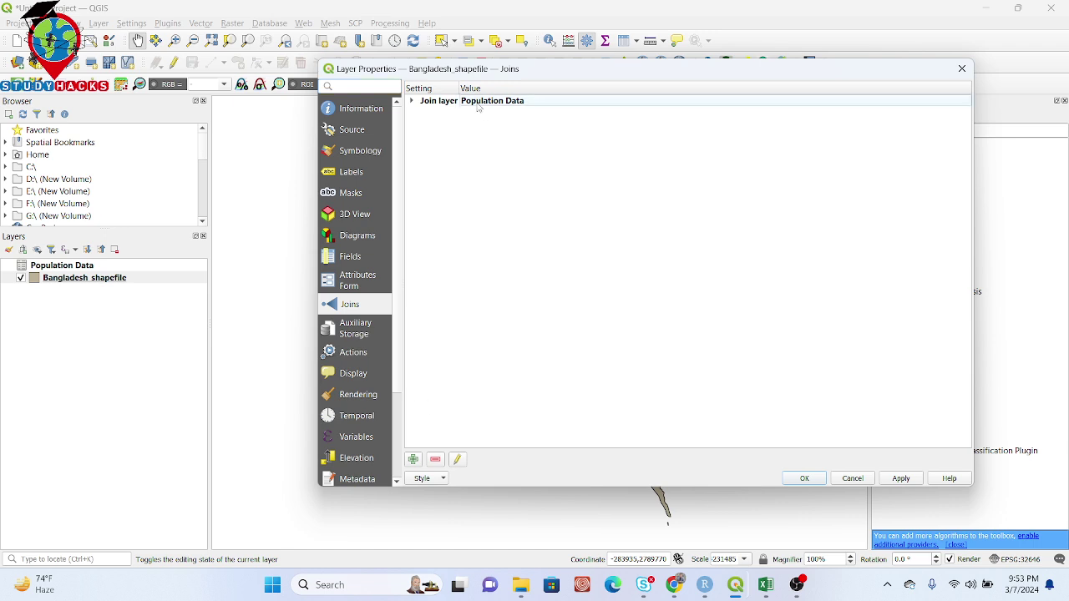
{"action": "left_click", "coordinate": [413, 101]}
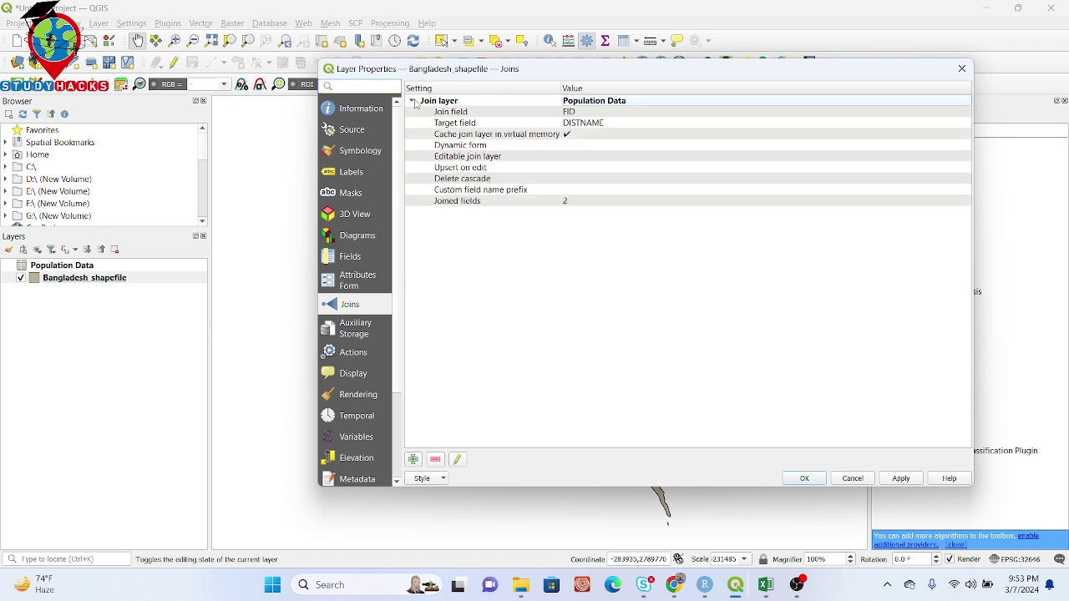
{"action": "left_click", "coordinate": [413, 101]}
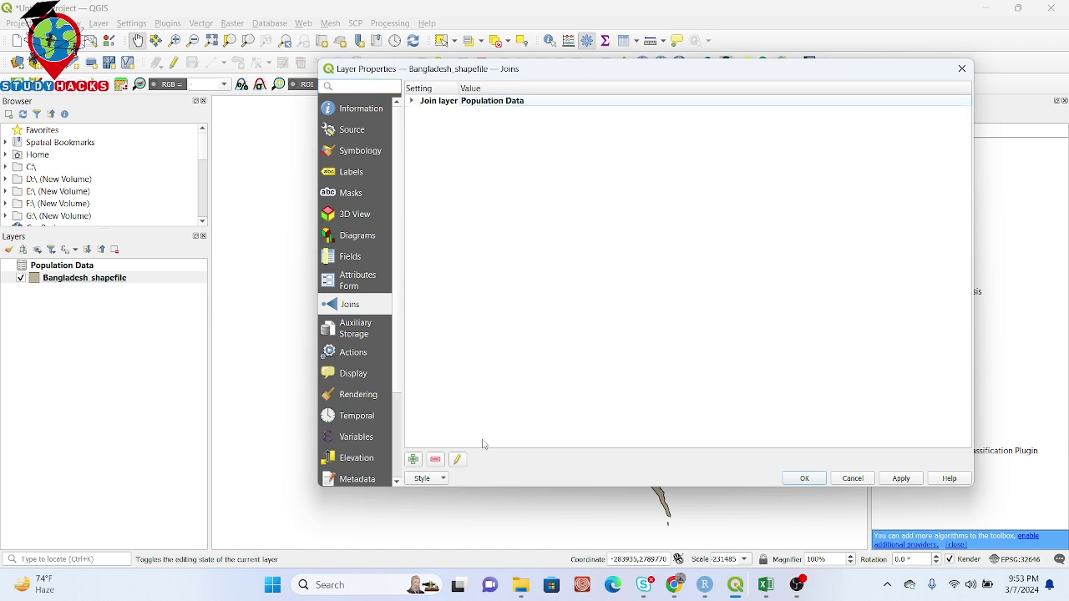
{"action": "left_click", "coordinate": [435, 460]}
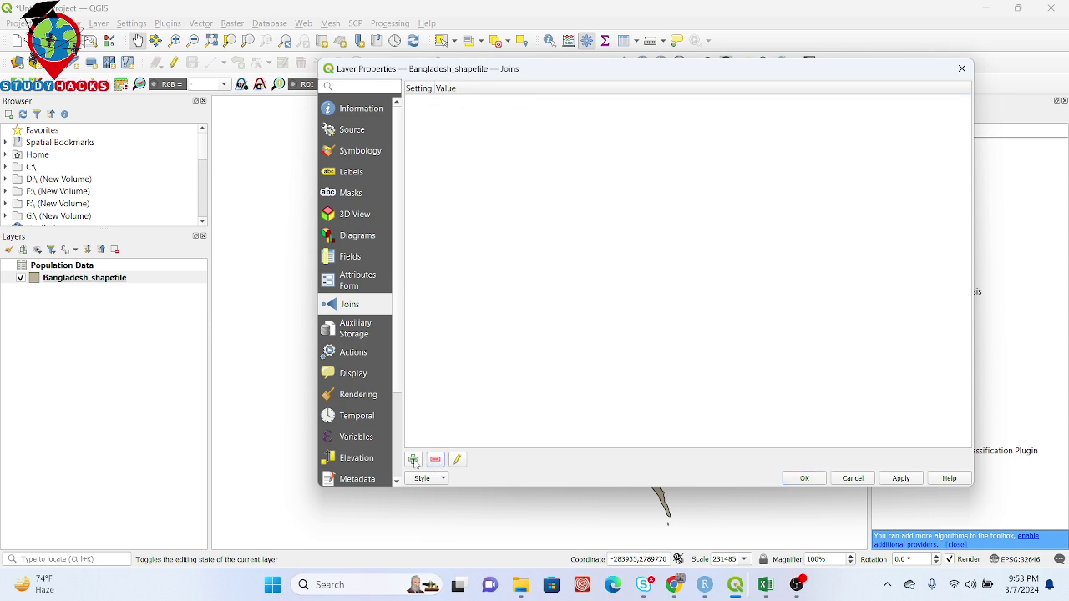
- Add a new Population Data join matching DISTNAME to DISTNAME
{"action": "left_click", "coordinate": [414, 460]}
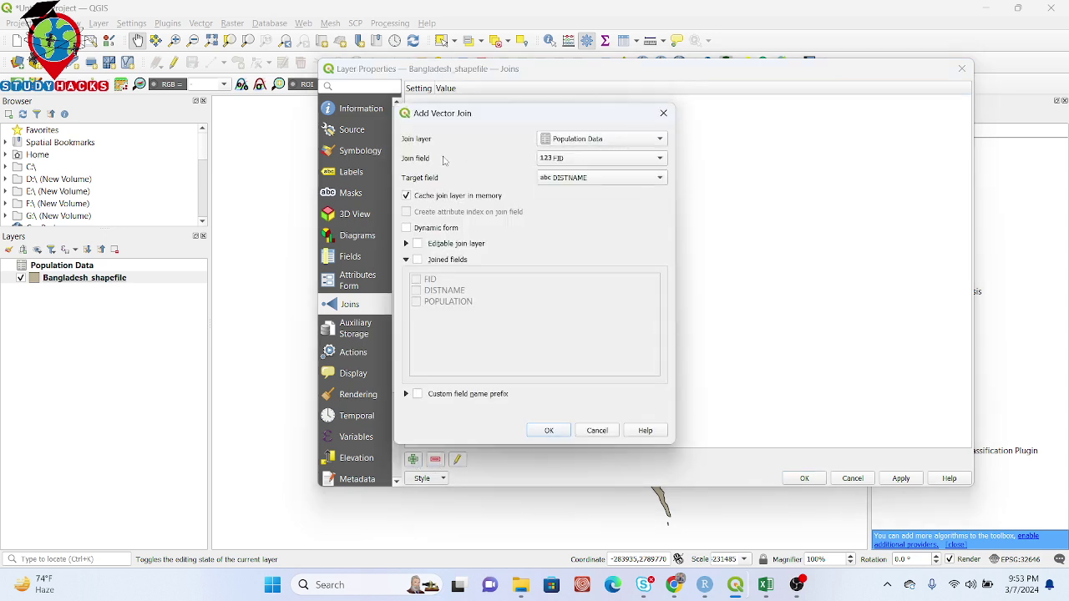
{"action": "left_click", "coordinate": [558, 158]}
{"action": "left_click", "coordinate": [577, 171]}
{"action": "left_click", "coordinate": [576, 177]}
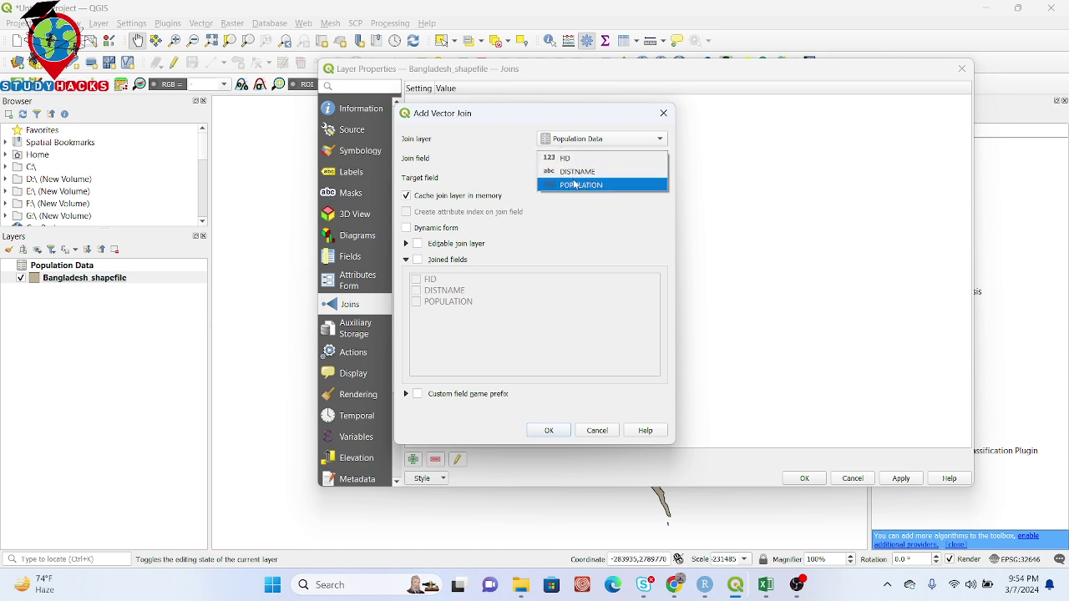
{"action": "left_click", "coordinate": [574, 177]}
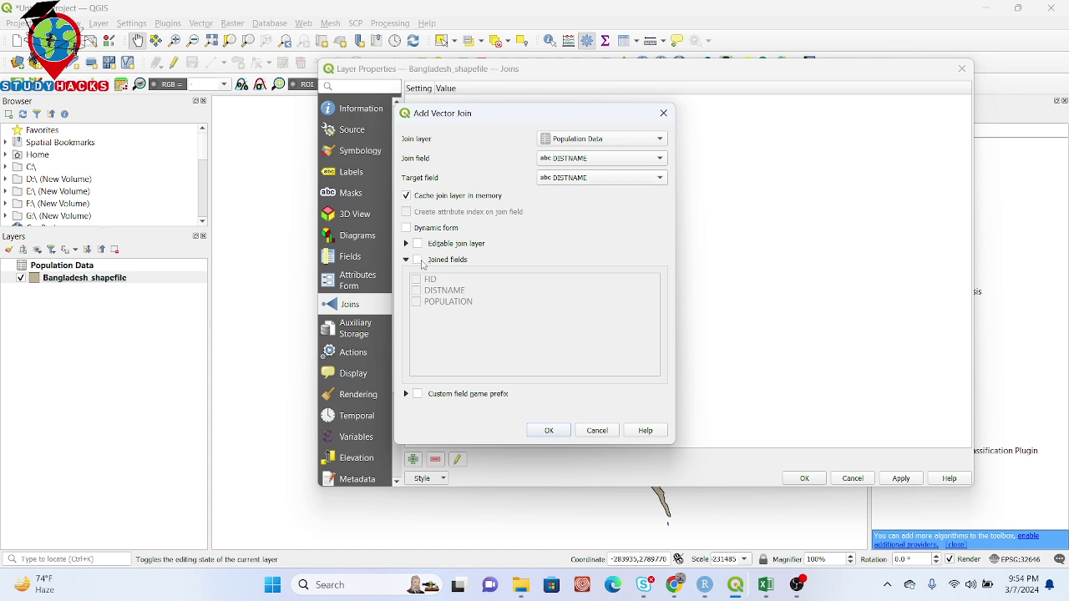
- Limit the joined fields to FID, DISTNAME and POPULATION, then apply and close
{"action": "left_click", "coordinate": [420, 260]}
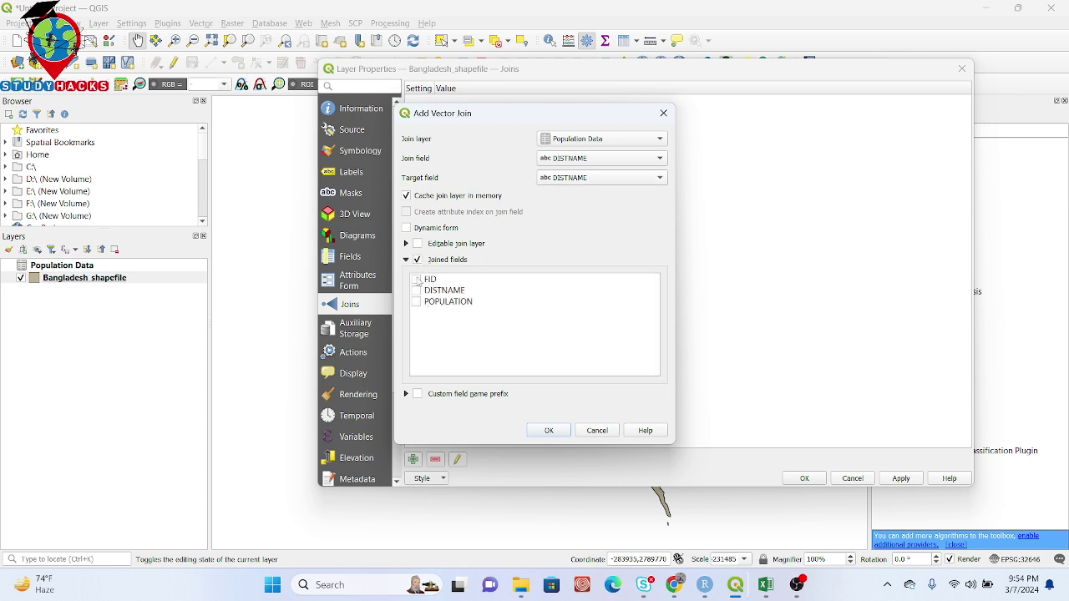
{"action": "left_click", "coordinate": [416, 280]}
{"action": "left_click", "coordinate": [416, 291]}
{"action": "left_click", "coordinate": [549, 429]}
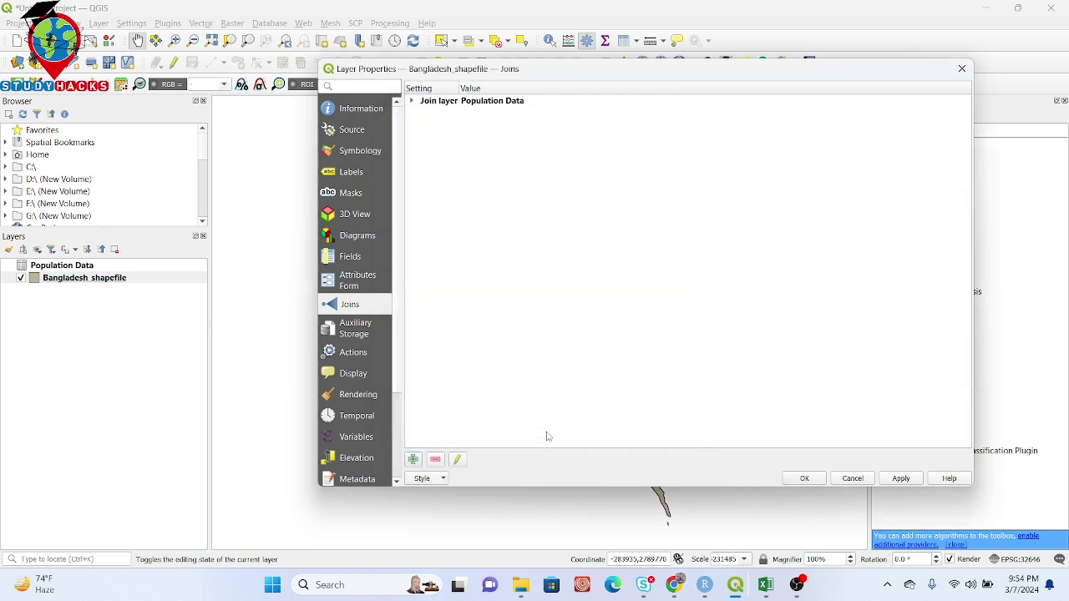
{"action": "left_click", "coordinate": [902, 479]}
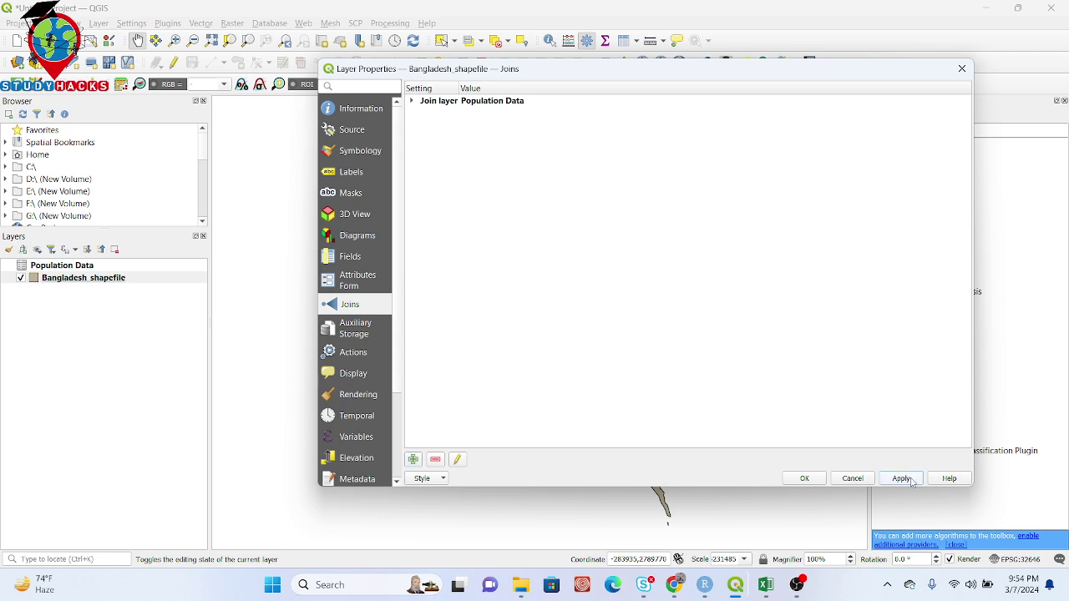
{"action": "left_click", "coordinate": [804, 479]}
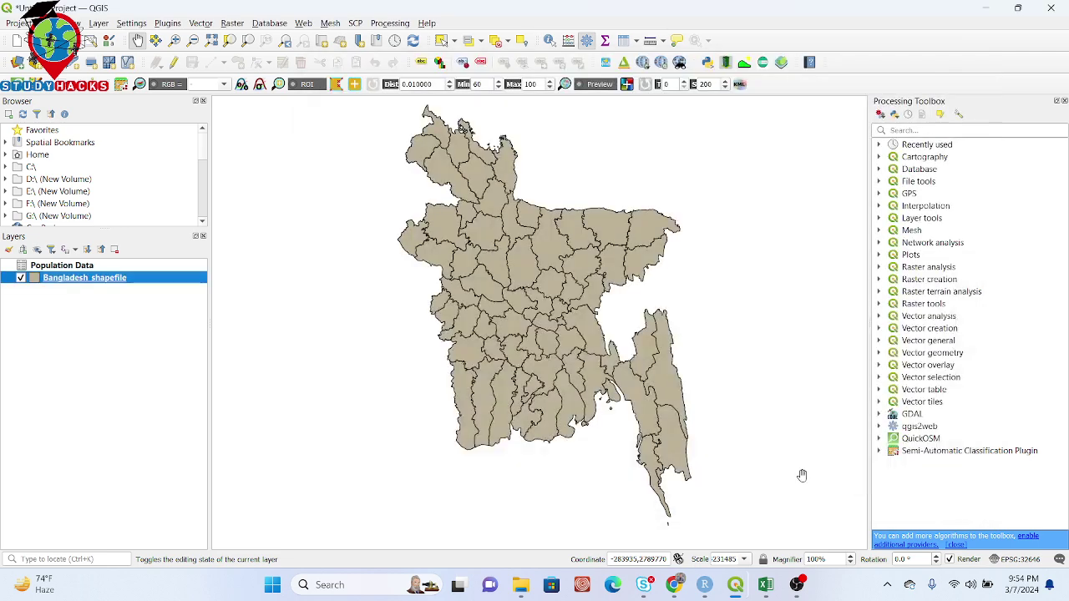
- Open the shapefile's attribute table and widen the Population Data_FID column
{"action": "right_click", "coordinate": [107, 282]}
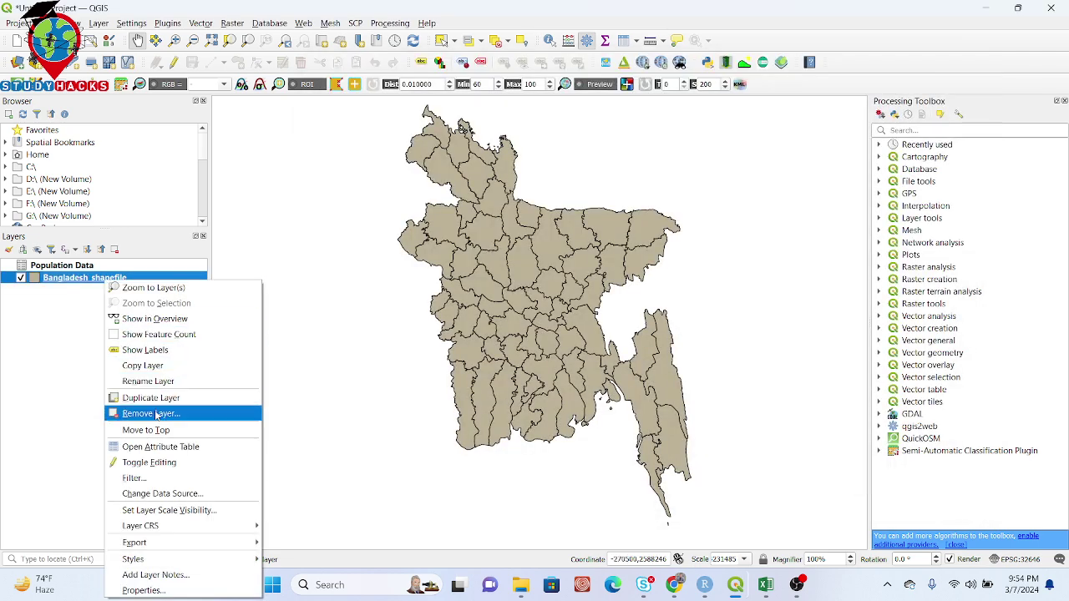
{"action": "left_click", "coordinate": [166, 449]}
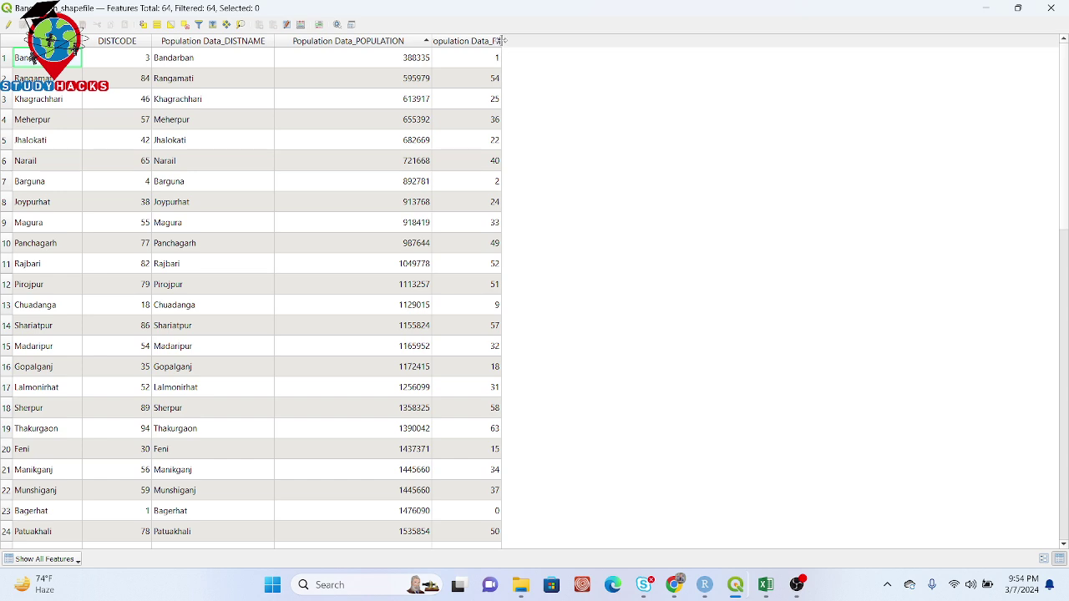
{"action": "left_click_drag", "start_coordinate": [501, 40], "coordinate": [618, 41]}
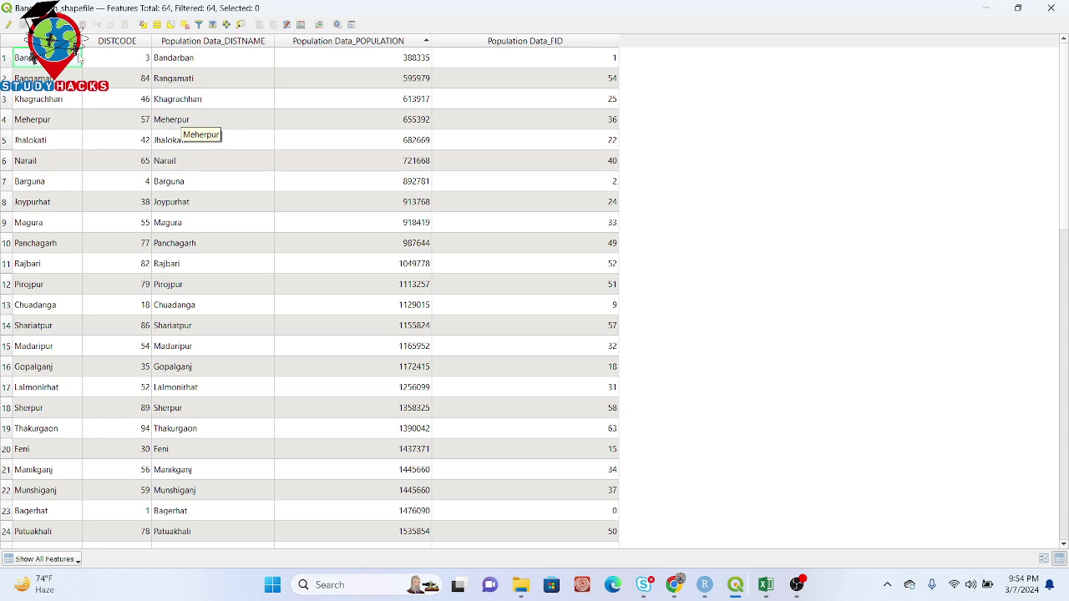
- Sort by Population Data_DISTNAME, check the Bagerhat and Barisal rows, then minimize the table
{"action": "left_click", "coordinate": [38, 40]}
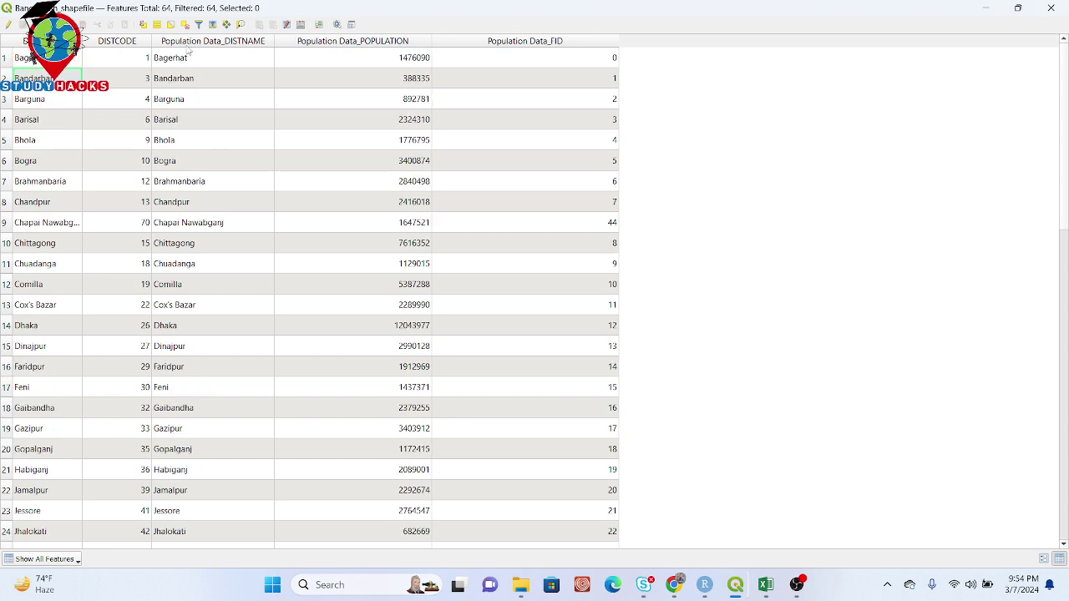
{"action": "left_click", "coordinate": [187, 44]}
{"action": "left_click", "coordinate": [220, 66]}
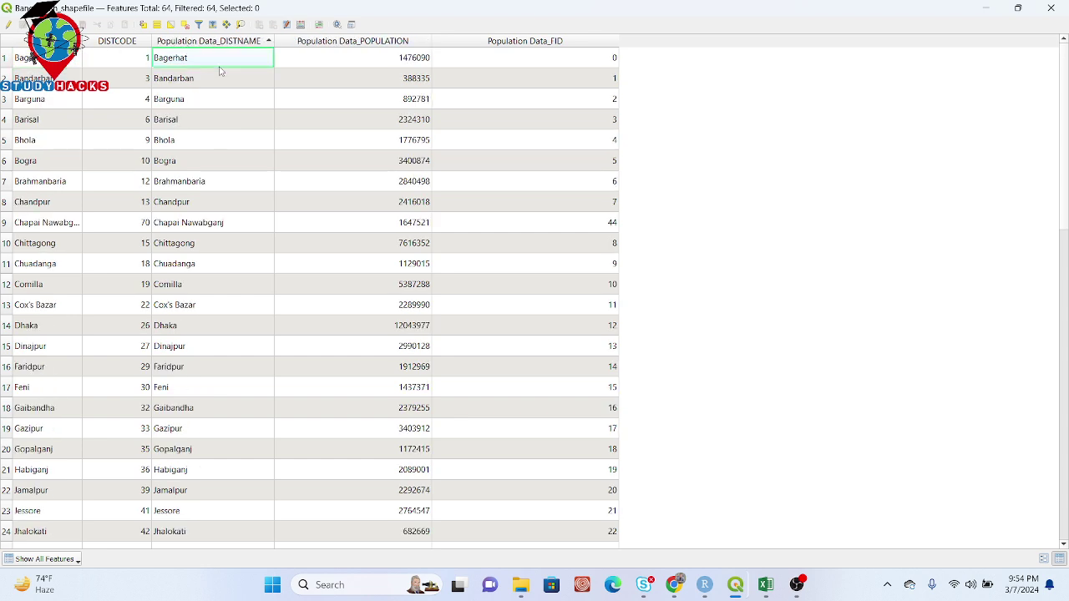
{"action": "left_click", "coordinate": [215, 118]}
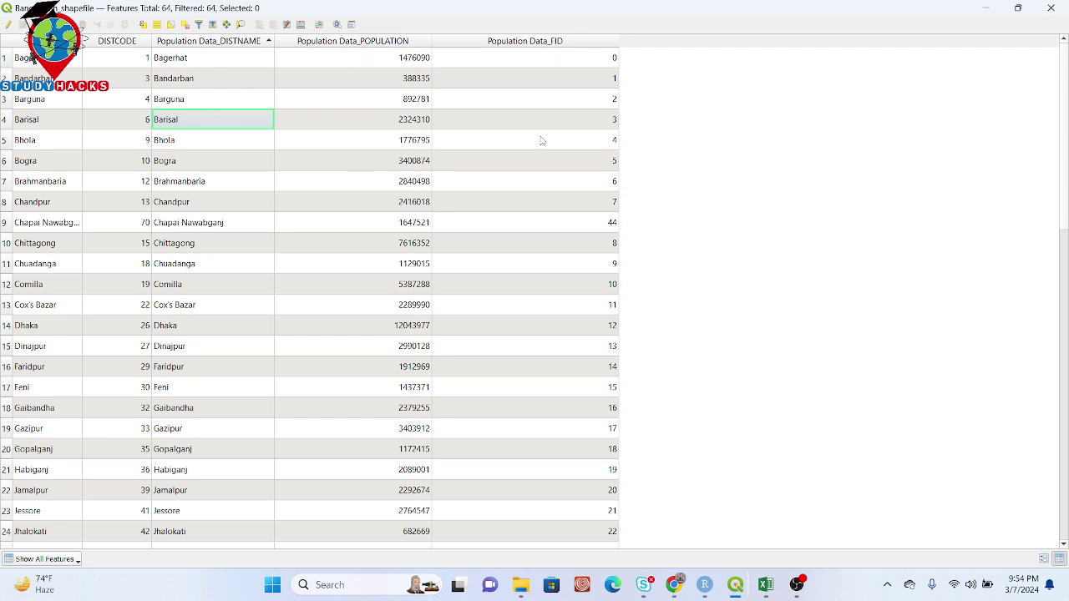
{"action": "left_click", "coordinate": [988, 10]}
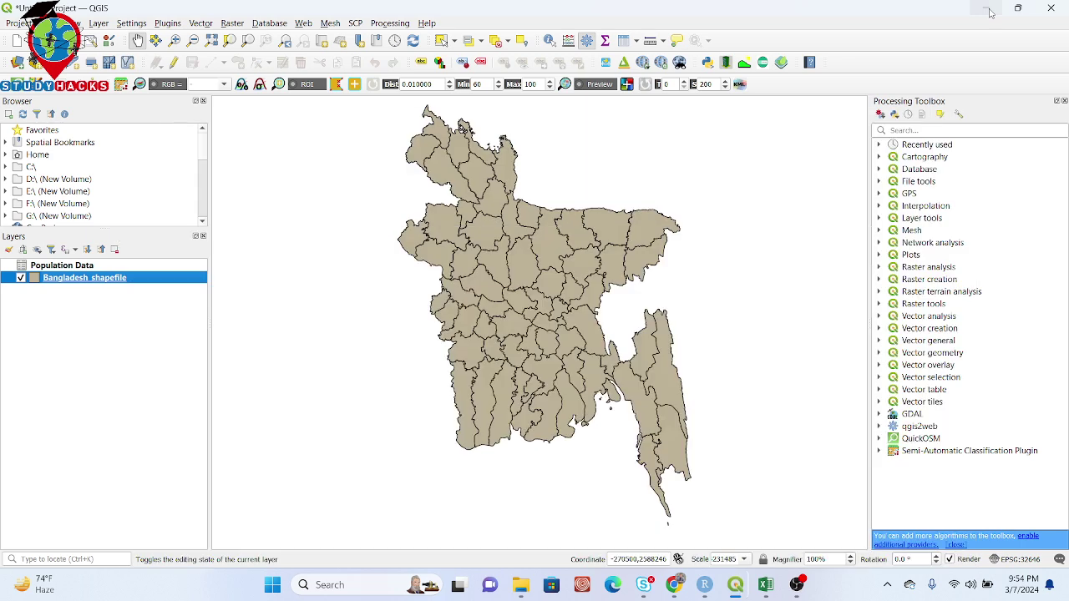